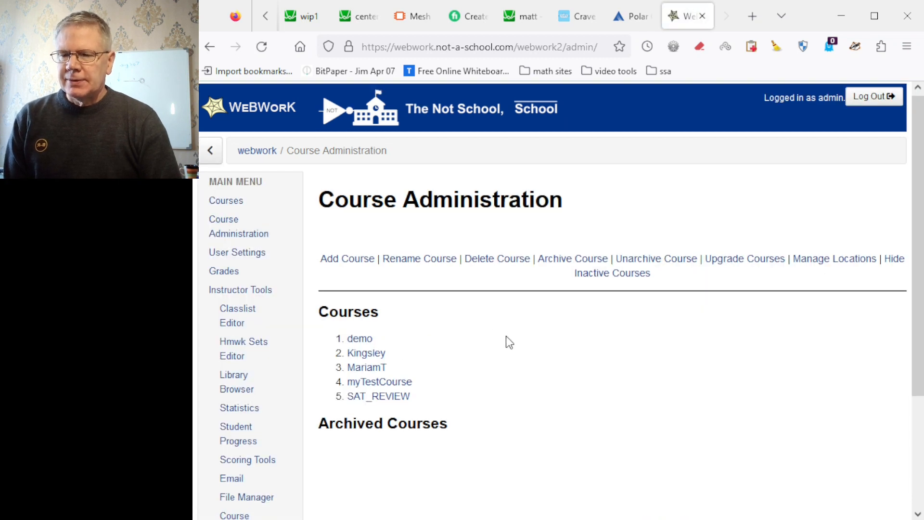
- Log into the demo course as admin with the prefilled credentials
scroll(506, 336, down, 2)
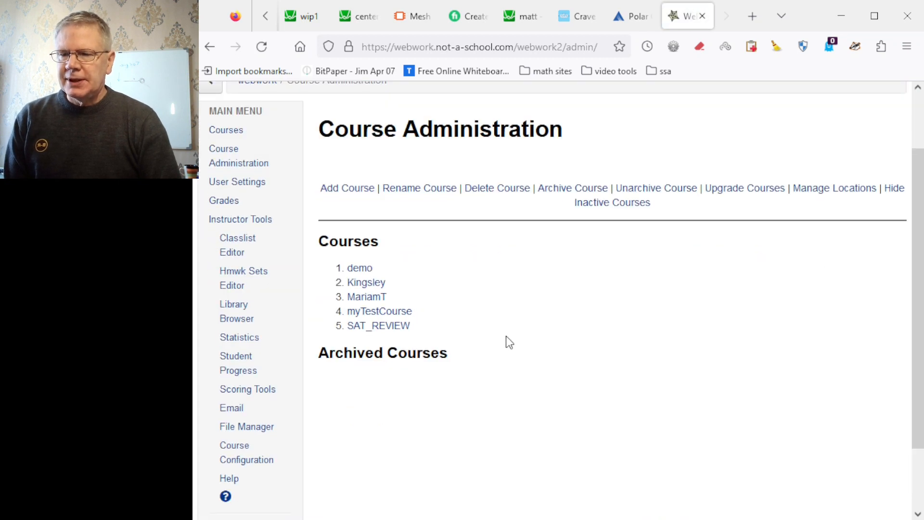
click(365, 270)
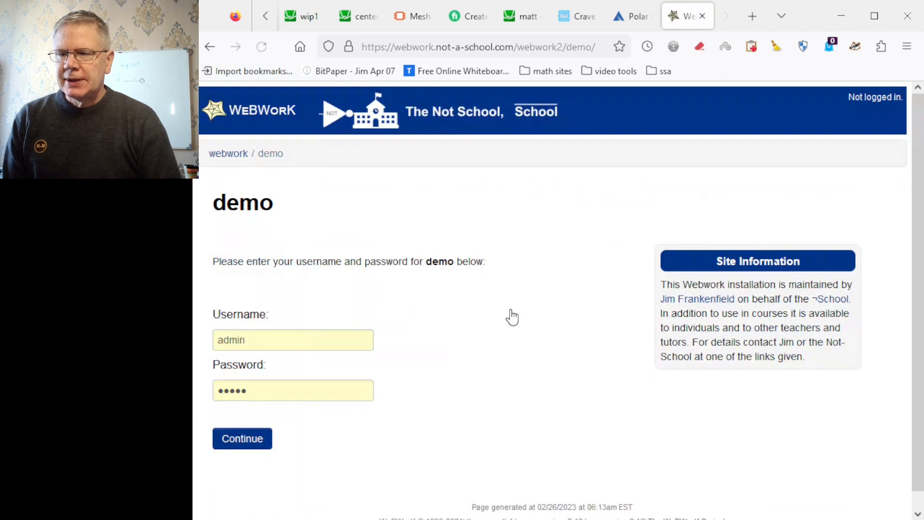
click(255, 442)
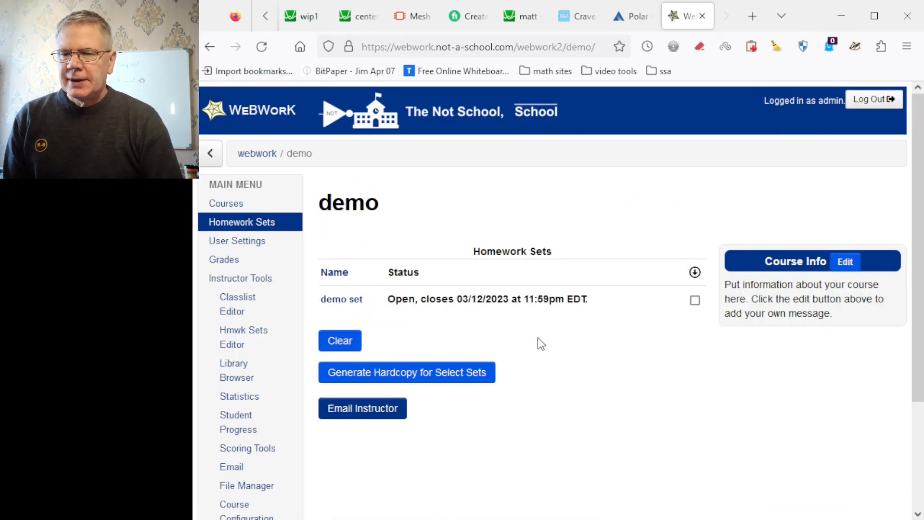
scroll(539, 341, down, 2)
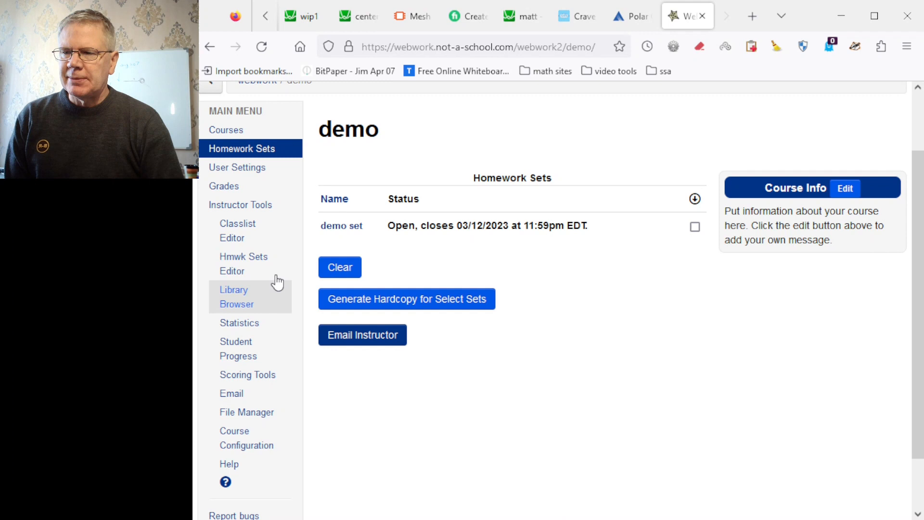
- Open the Library Browser and choose demo_set as the target set for new problems
click(236, 301)
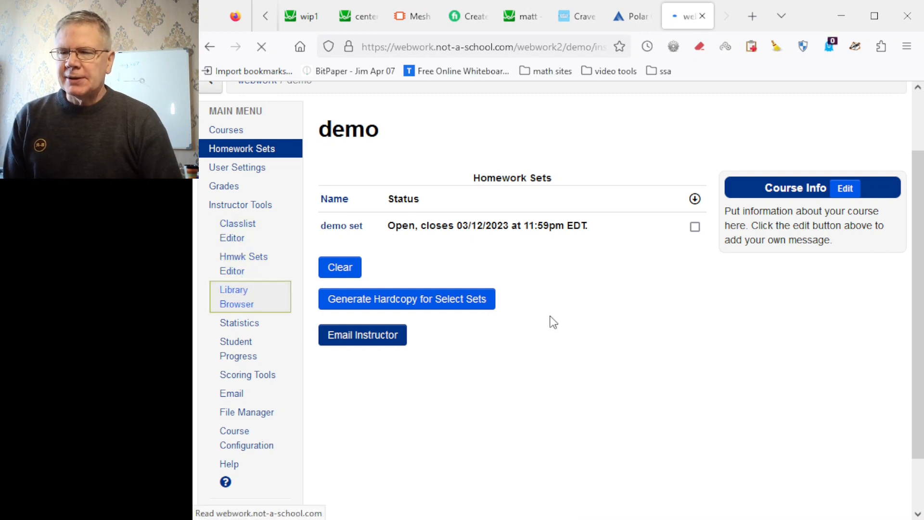
scroll(377, 258, down, 2)
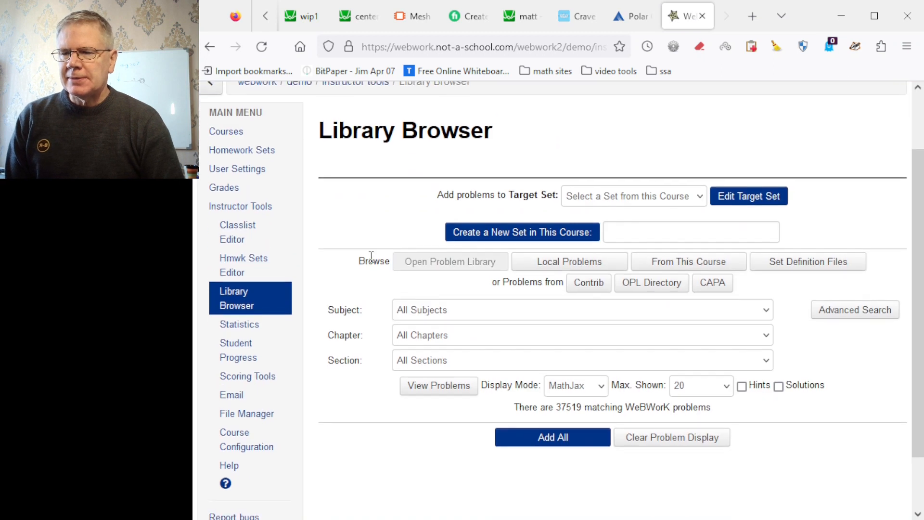
click(587, 196)
click(584, 238)
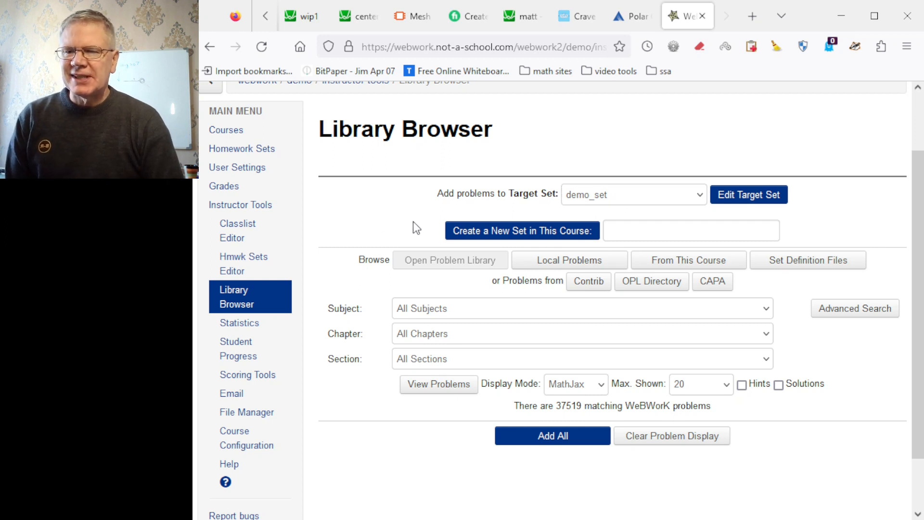
scroll(350, 232, down, 2)
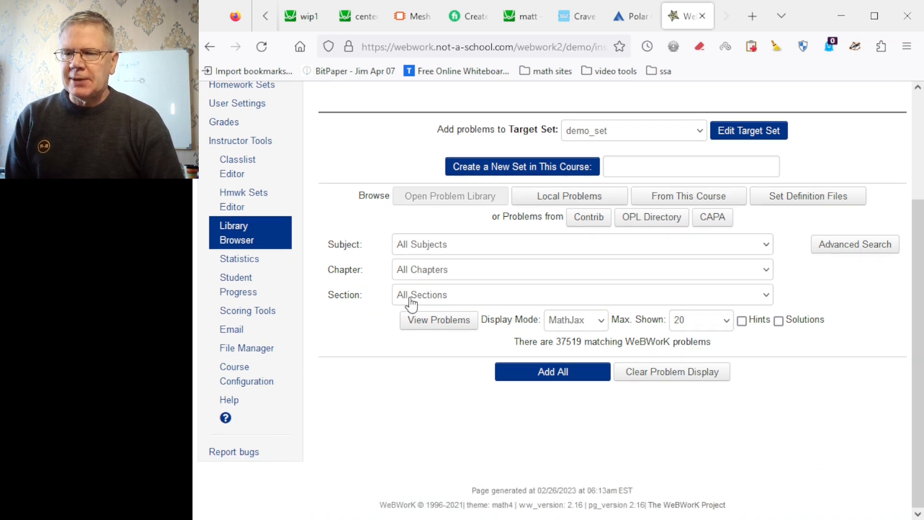
click(705, 249)
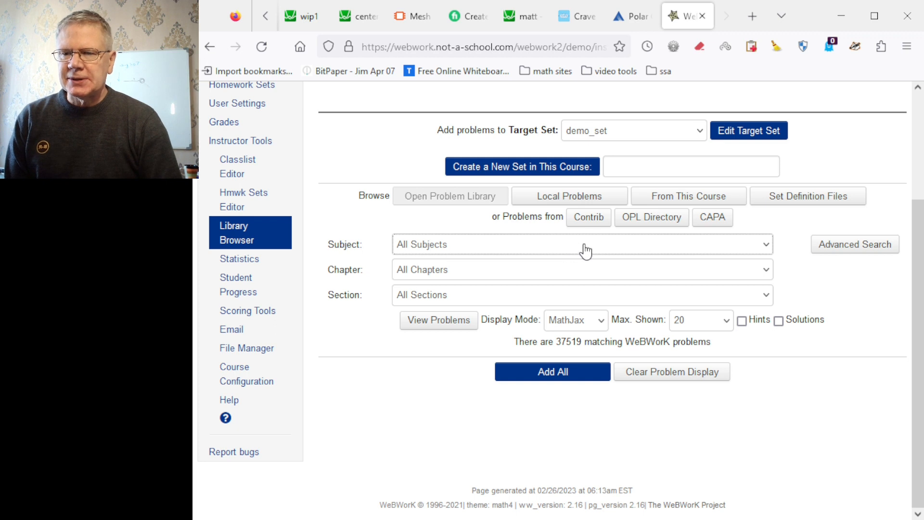
- Filter the library to Calculus - single variable › Applications of differentiation › Summary of curve sketching and view problems
click(490, 291)
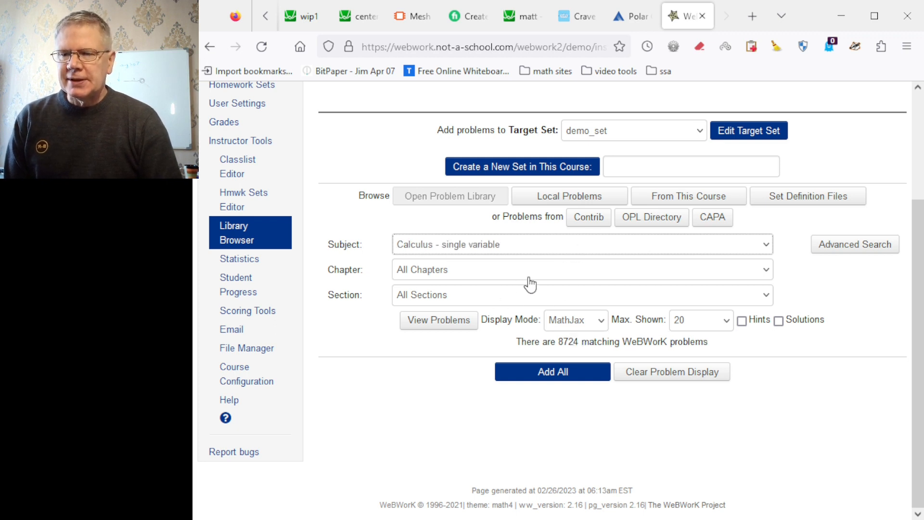
key(Tab)
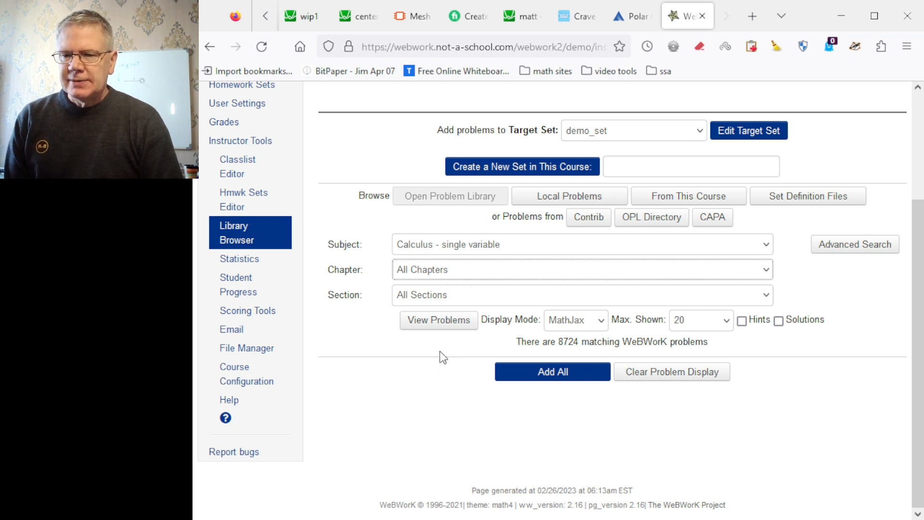
key(Down)
click(469, 297)
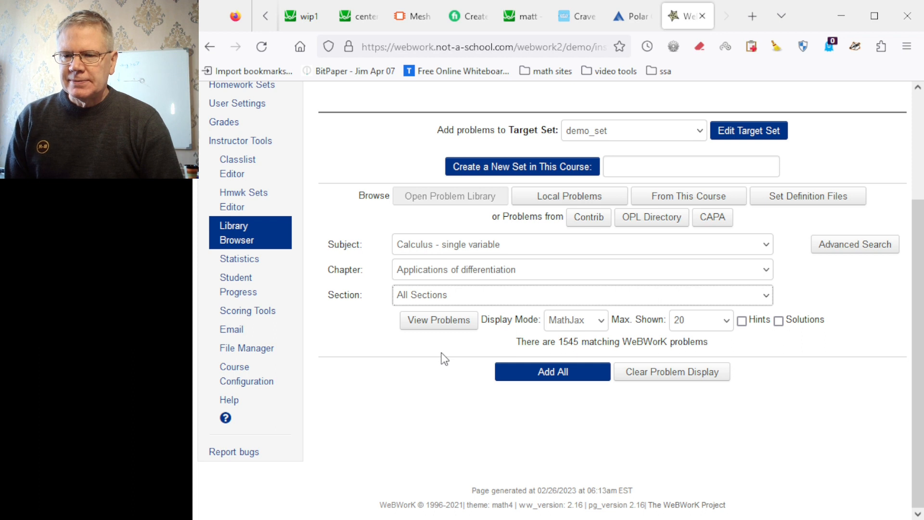
key(Down)
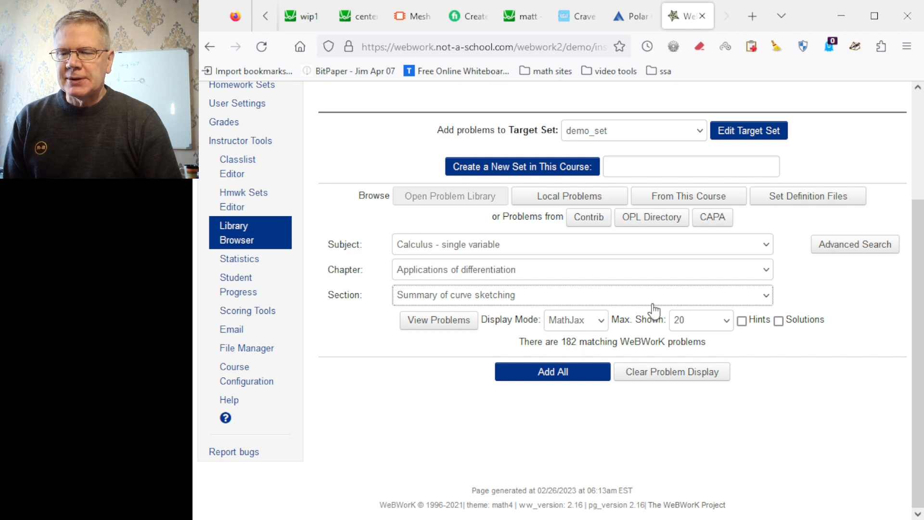
click(437, 322)
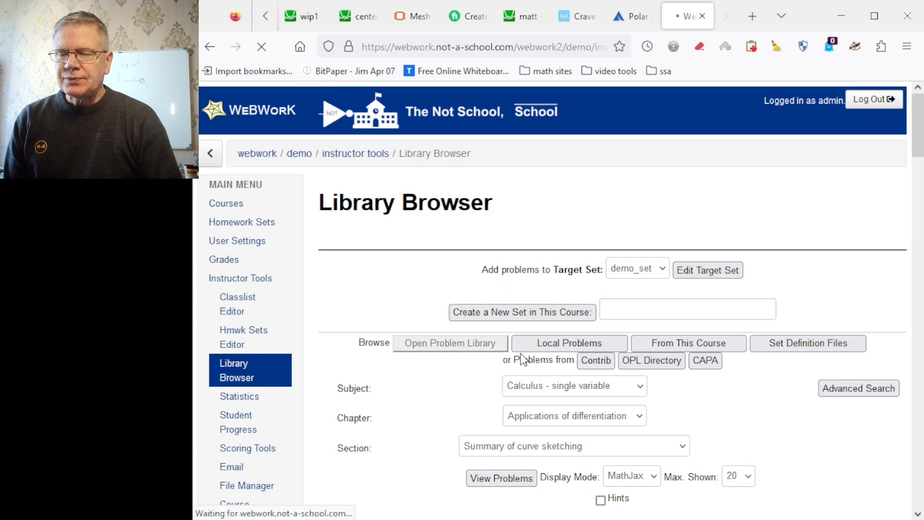
- Add the Function Analysis and Stewart5_4_1_4 graph problems to demo_set
scroll(423, 316, down, 5)
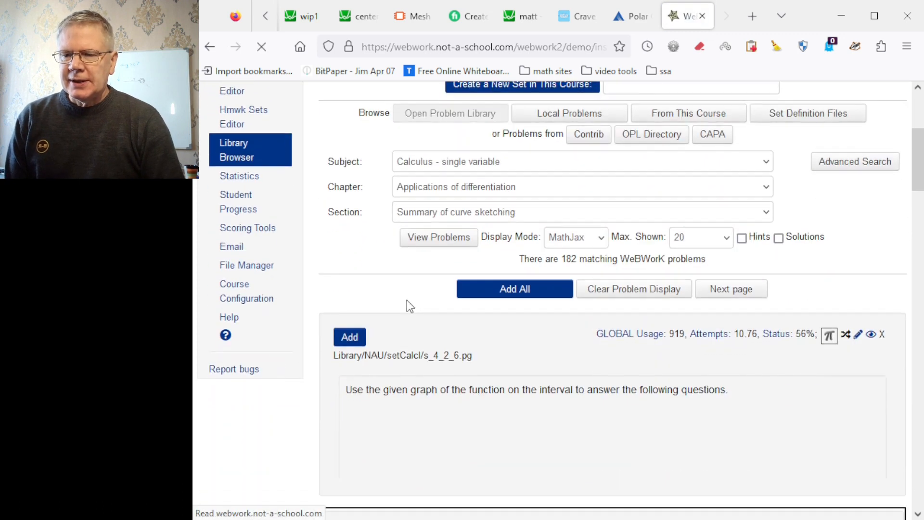
scroll(438, 318, down, 7)
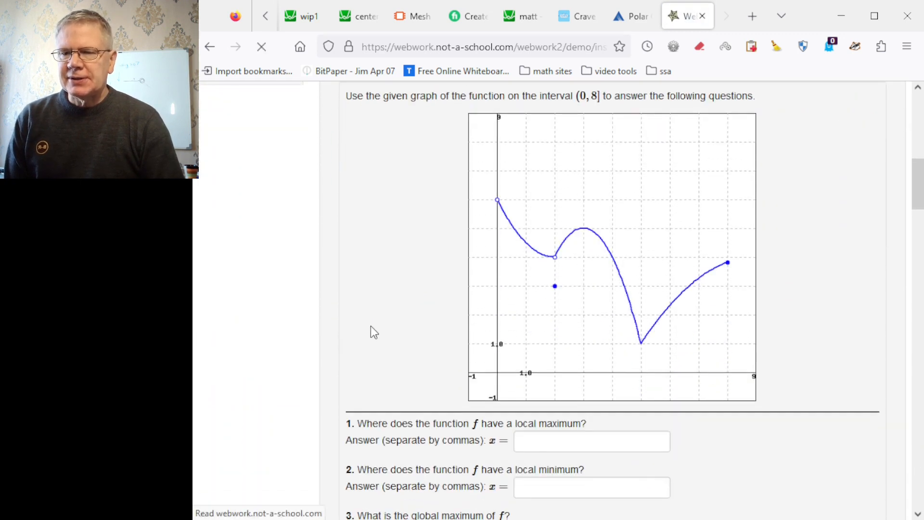
scroll(343, 307, down, 10)
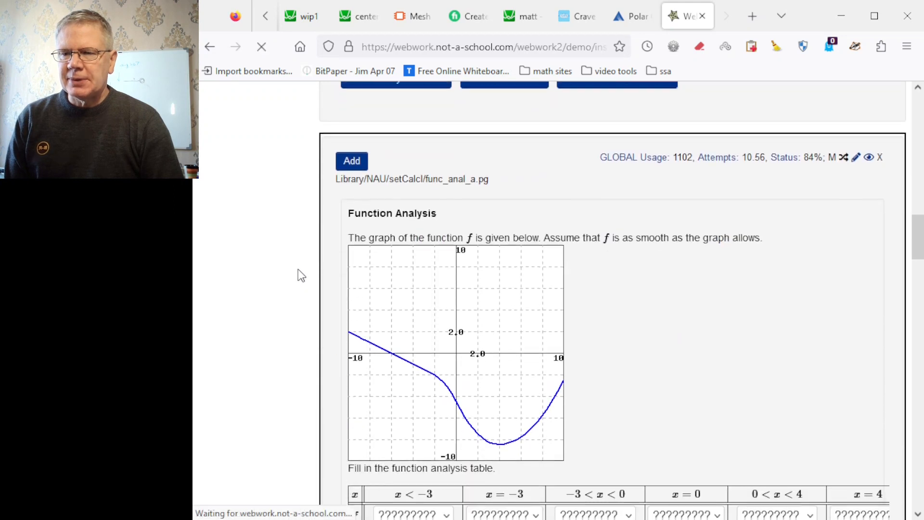
click(355, 158)
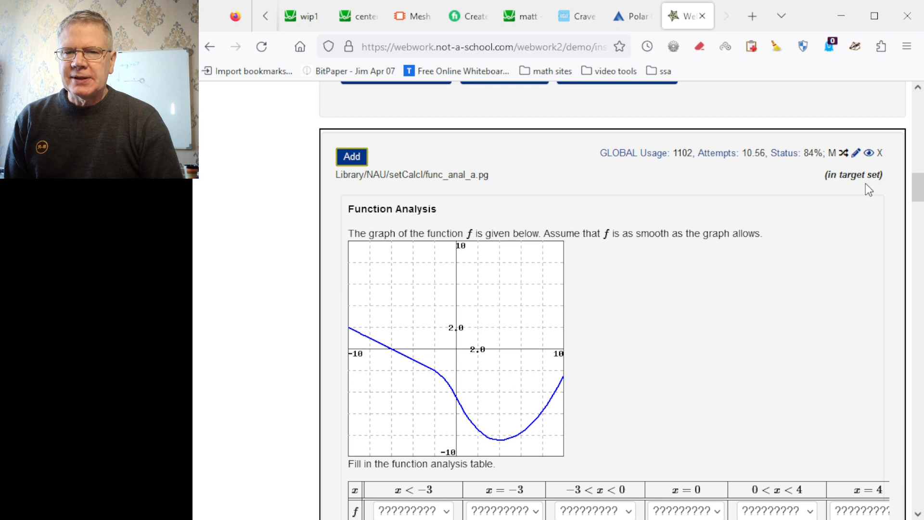
scroll(288, 262, down, 11)
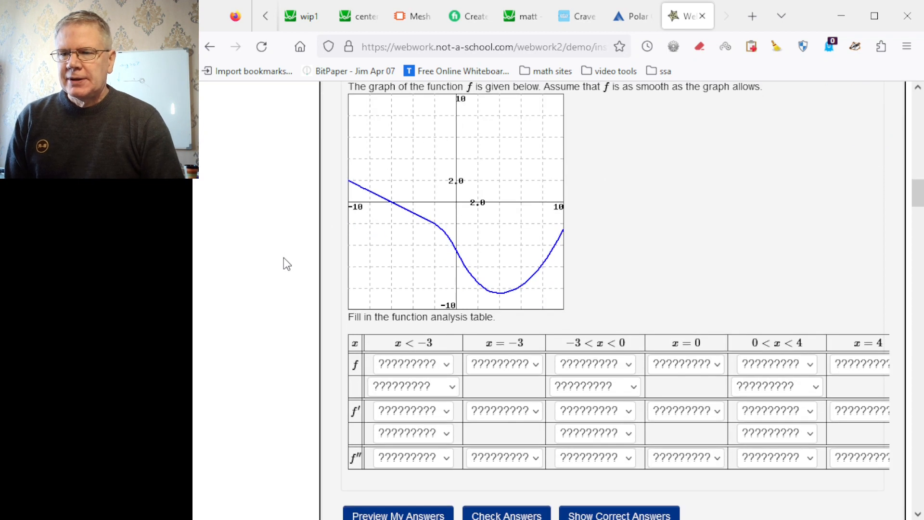
scroll(270, 249, down, 18)
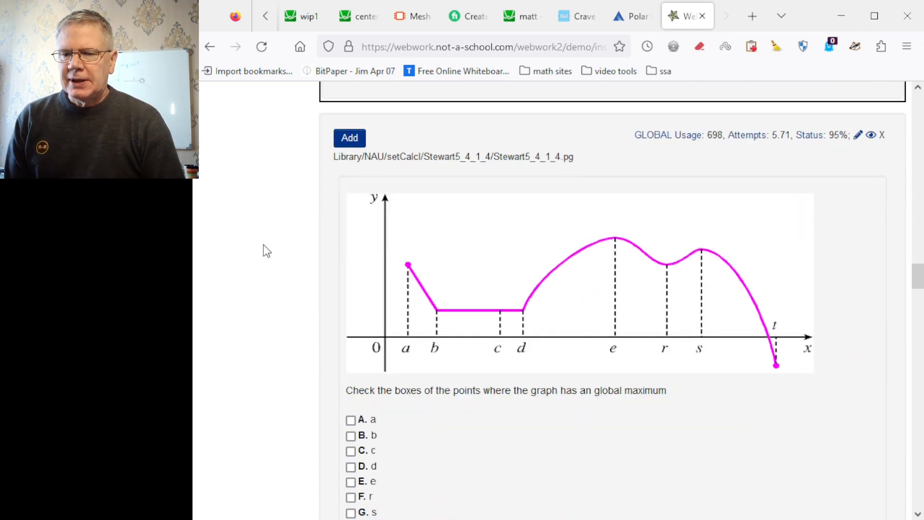
click(354, 141)
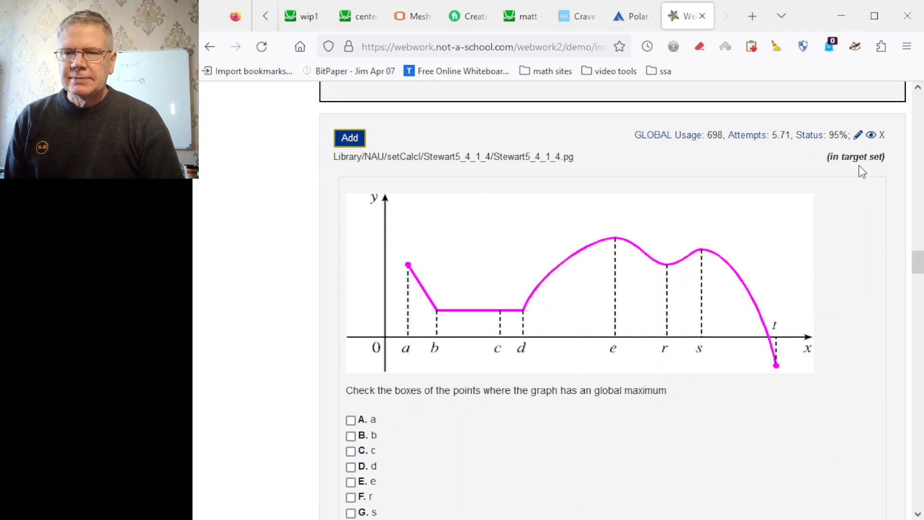
- Add a third curve-sketching problem to demo_set and check the confirmation
scroll(423, 204, down, 11)
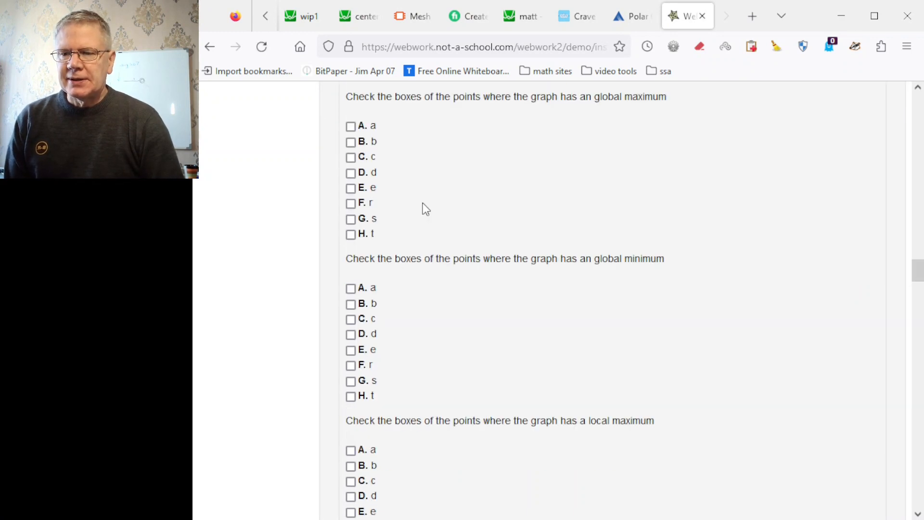
scroll(423, 207, down, 10)
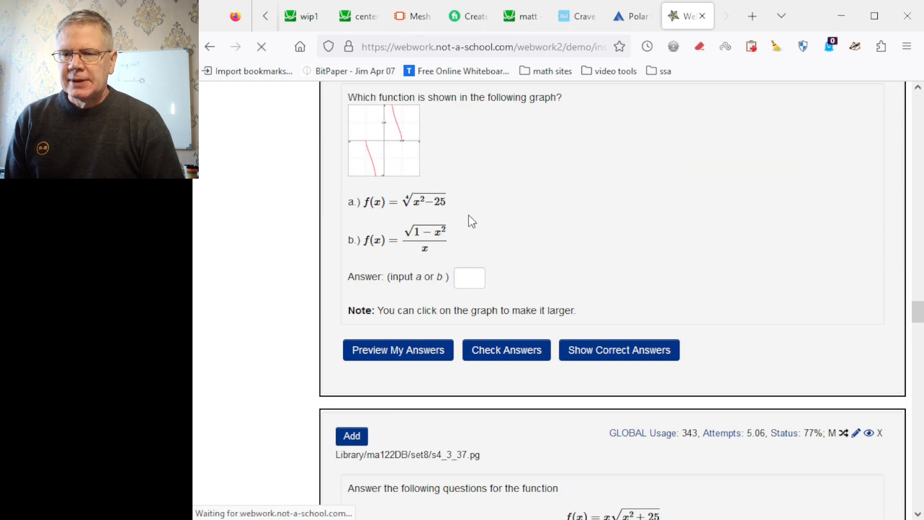
scroll(469, 220, up, 2)
click(358, 120)
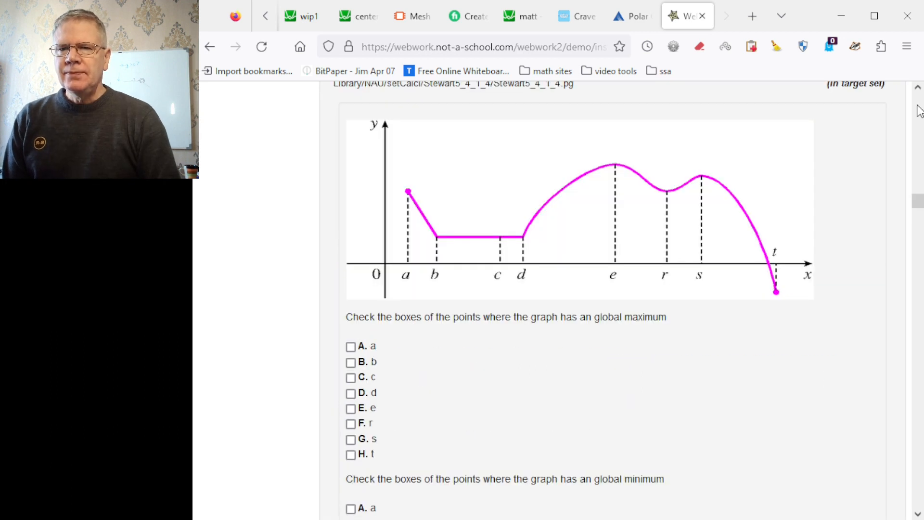
scroll(918, 112, up, 15)
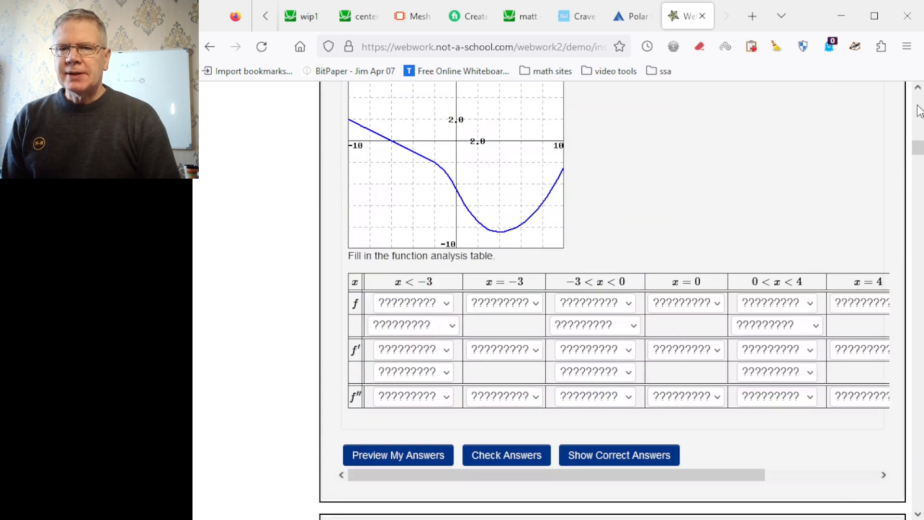
scroll(763, 176, down, 3)
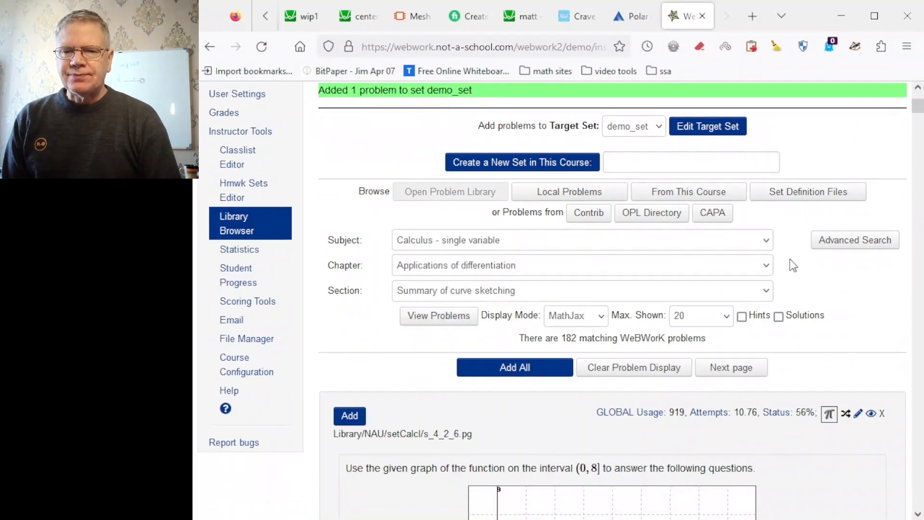
click(841, 241)
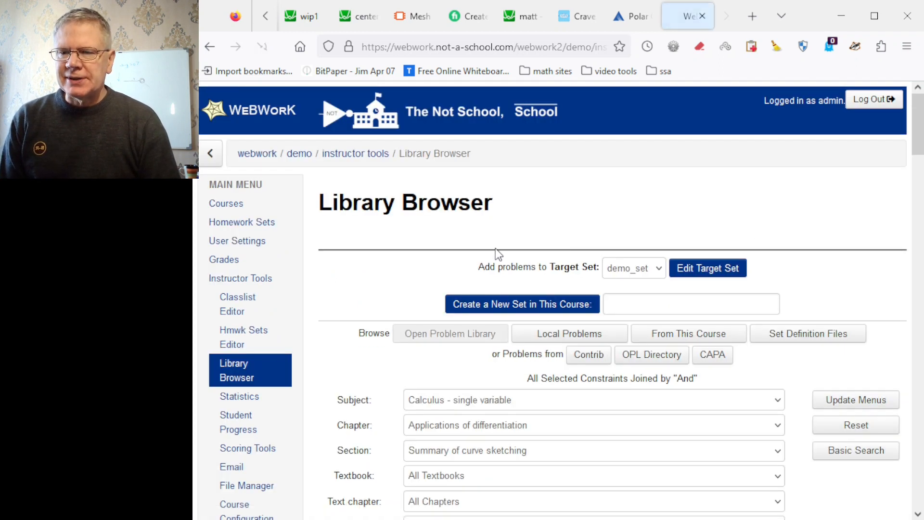
scroll(522, 268, down, 2)
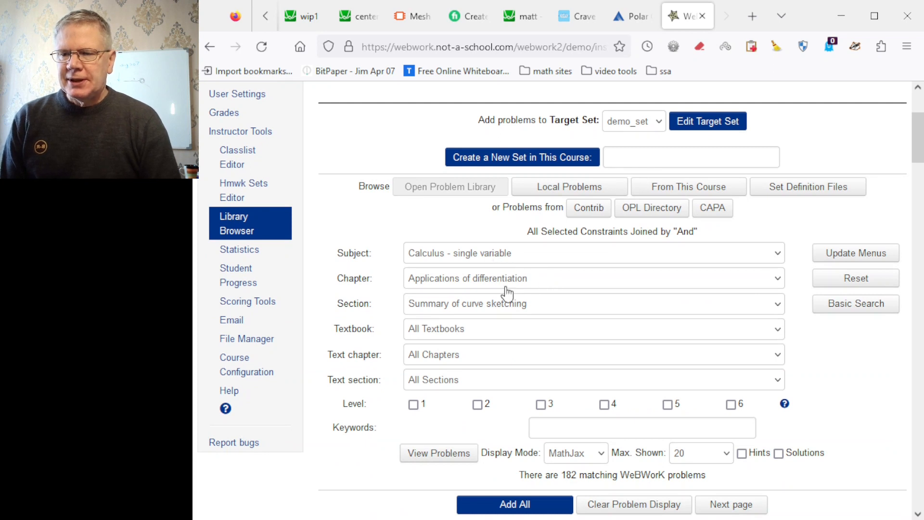
scroll(468, 332, down, 1)
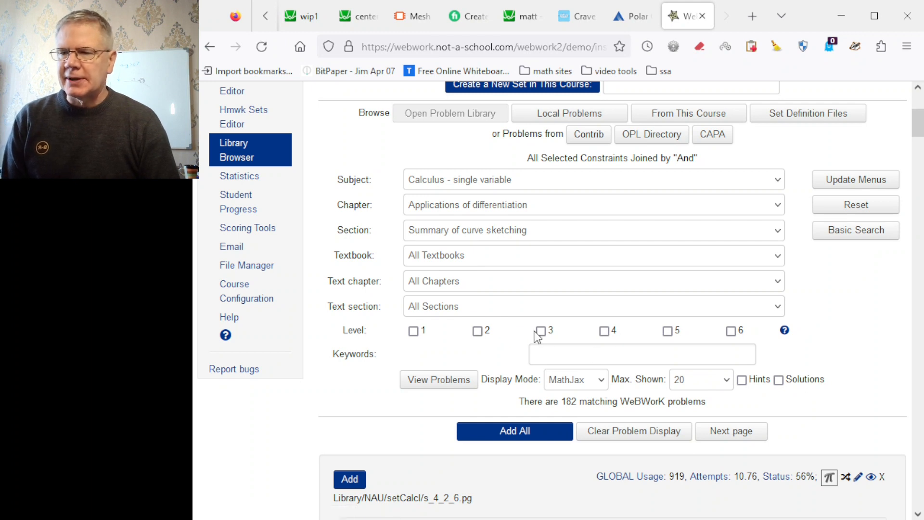
scroll(563, 324, up, 1)
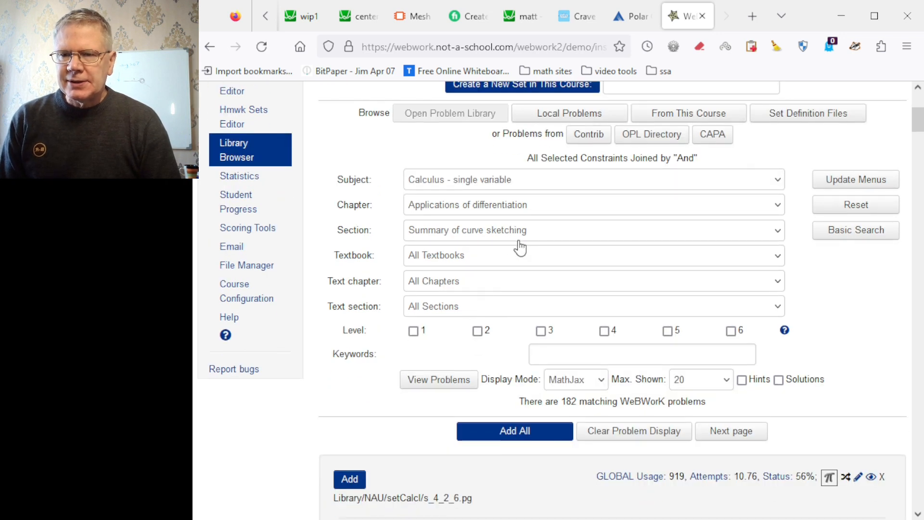
scroll(474, 260, down, 1)
scroll(473, 260, up, 2)
scroll(475, 260, down, 2)
scroll(476, 260, down, 8)
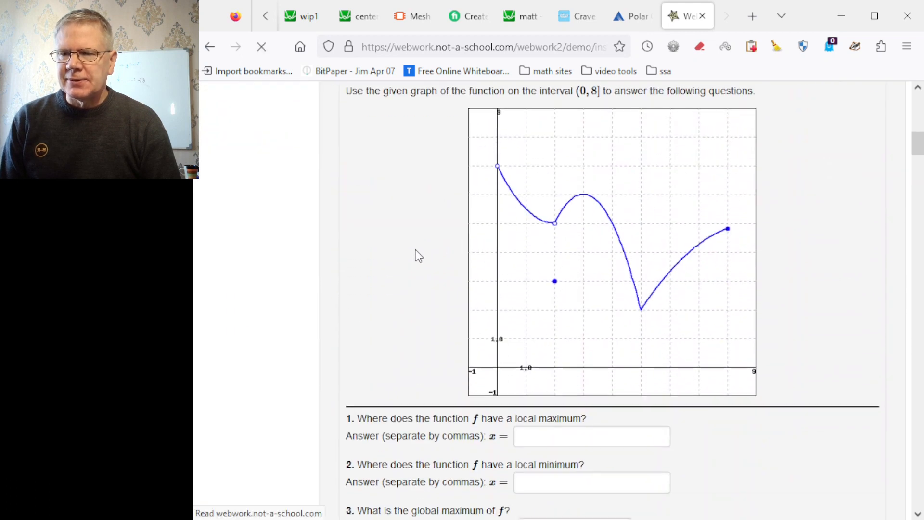
scroll(417, 249, down, 3)
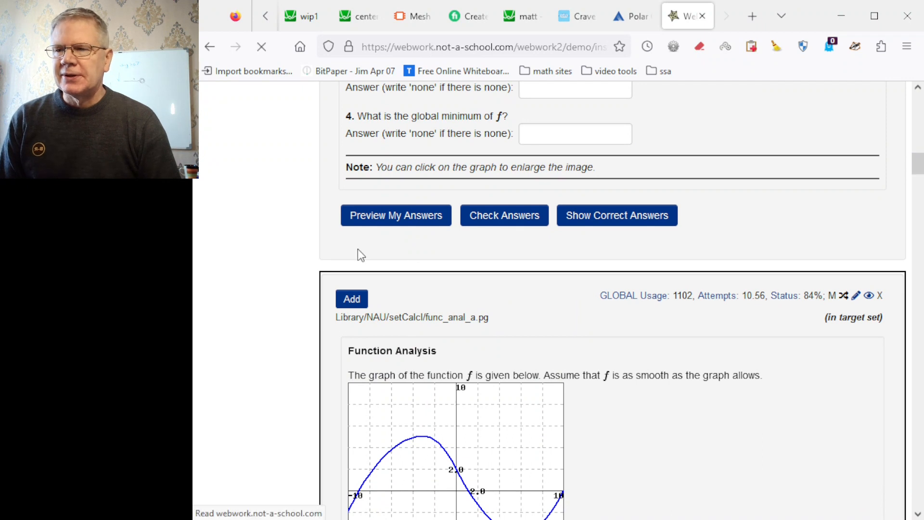
scroll(367, 254, up, 15)
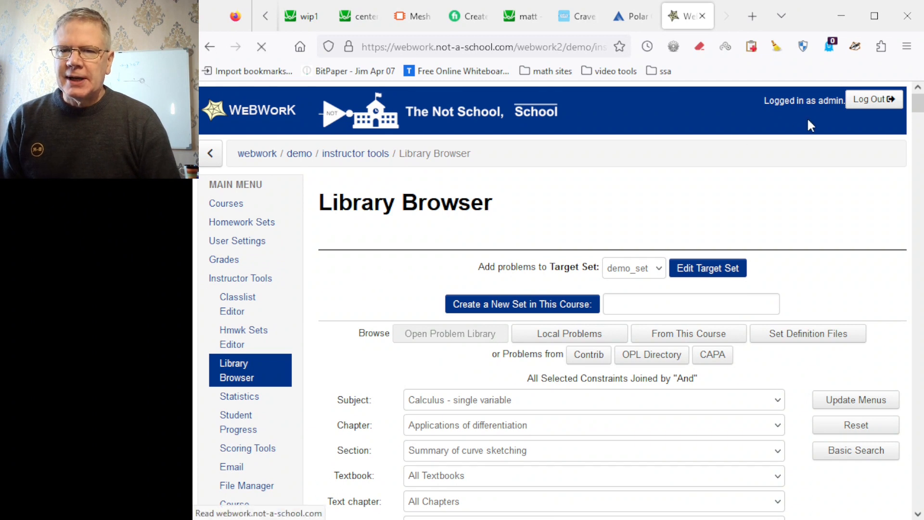
- Log out of the admin account and return to the demo course login page
click(874, 99)
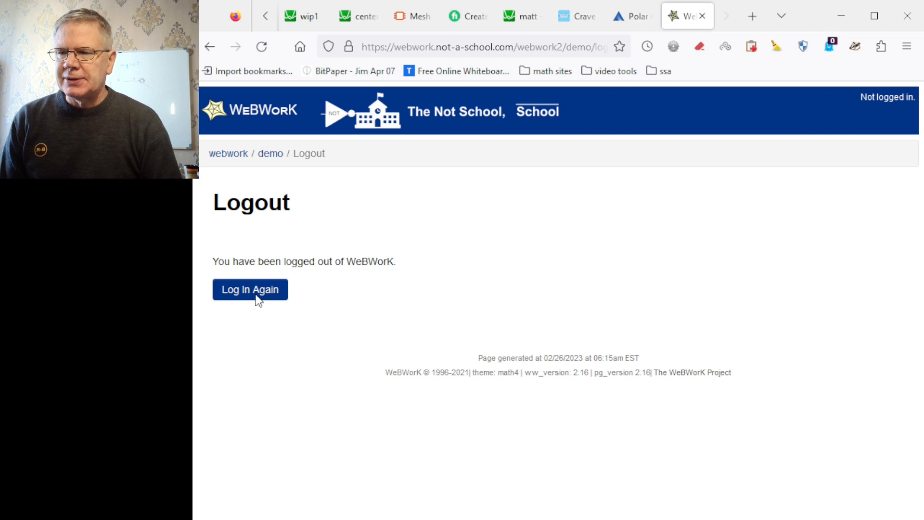
click(251, 119)
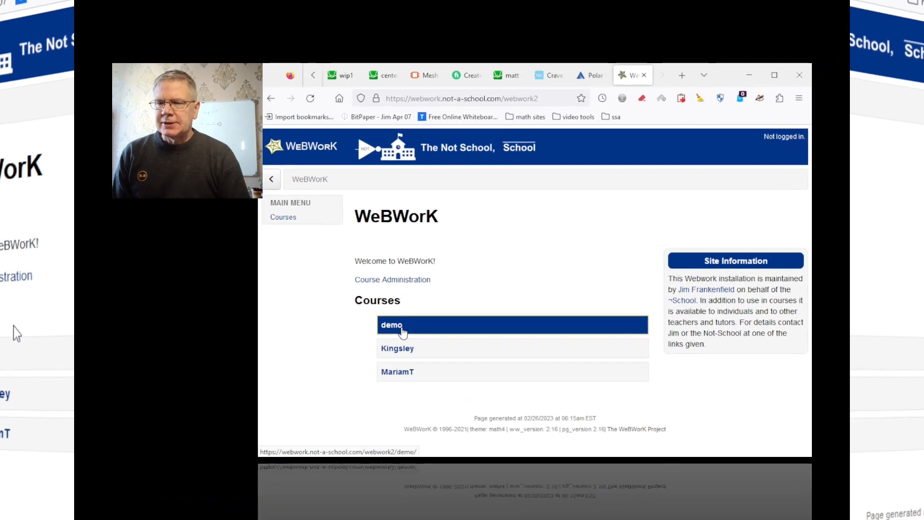
click(401, 330)
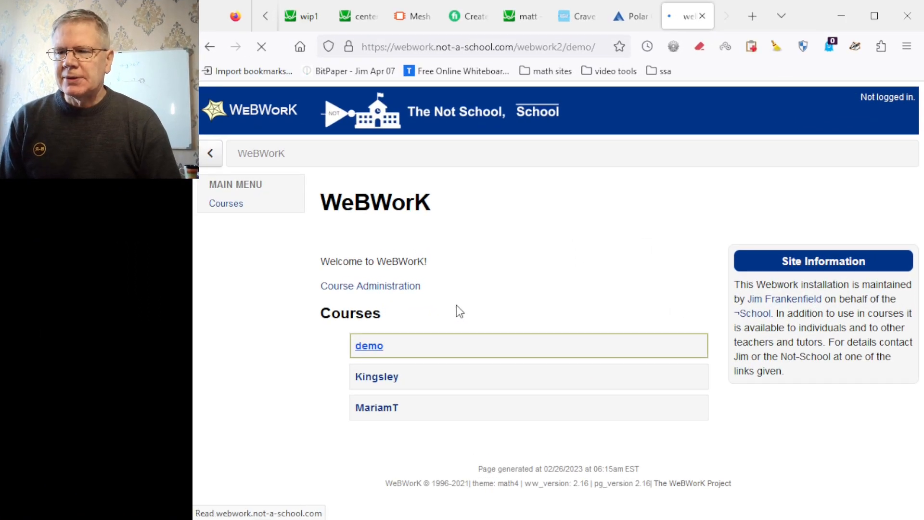
- Replace the prefilled username with the student login and enter the student's password
double_click(278, 345)
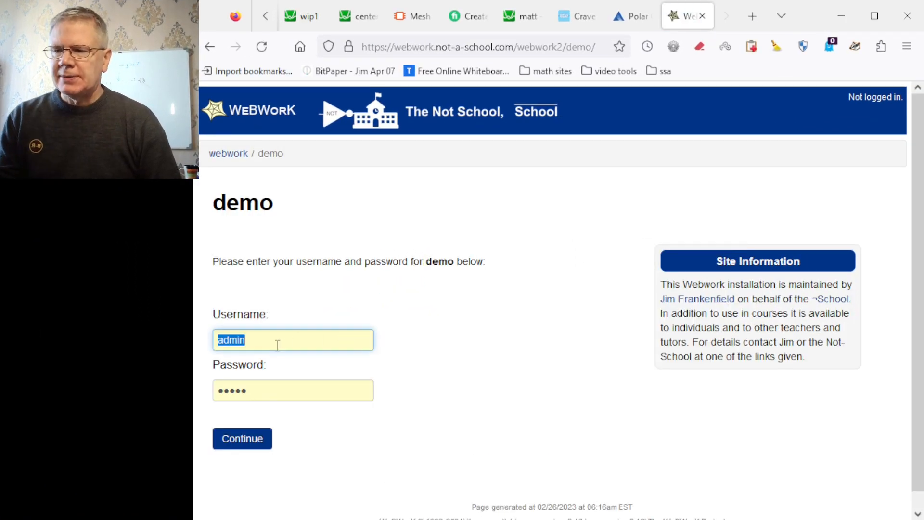
text(demo)
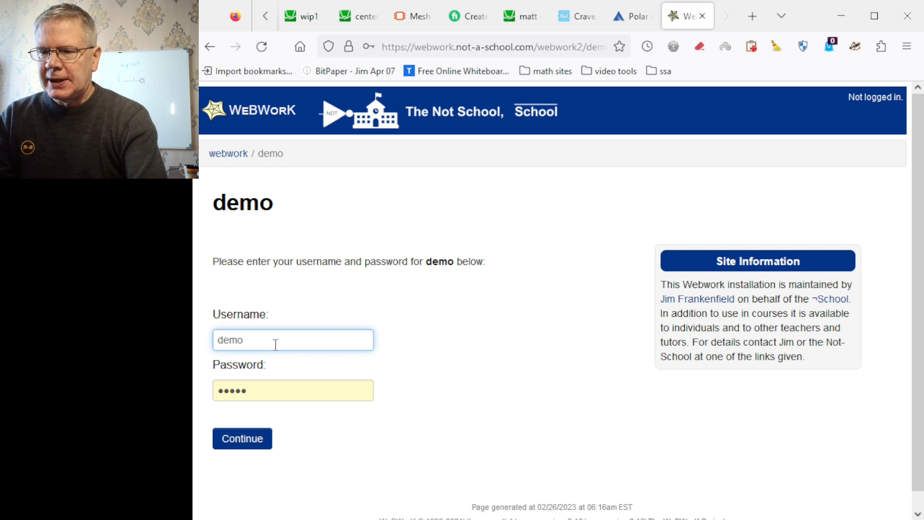
key(Tab)
text(demo)
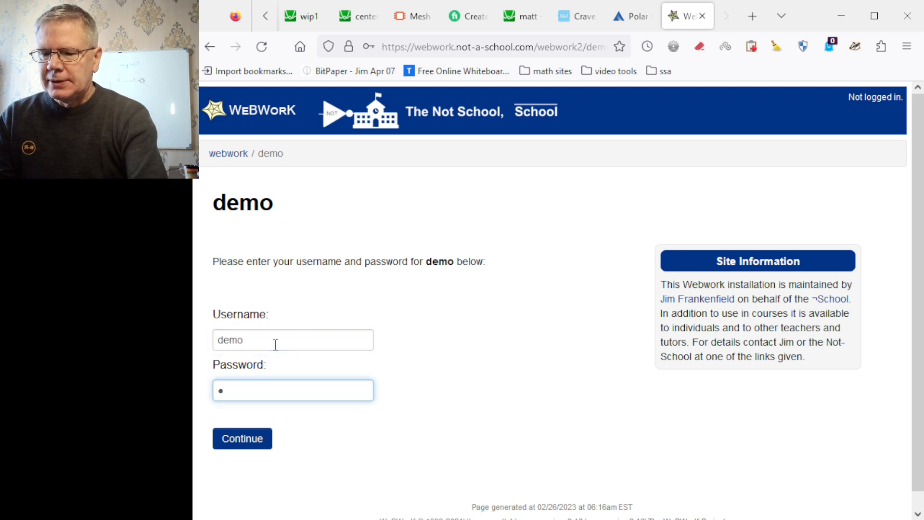
- Sign in as the student and bring up the Homework Sets list showing demo set
click(241, 445)
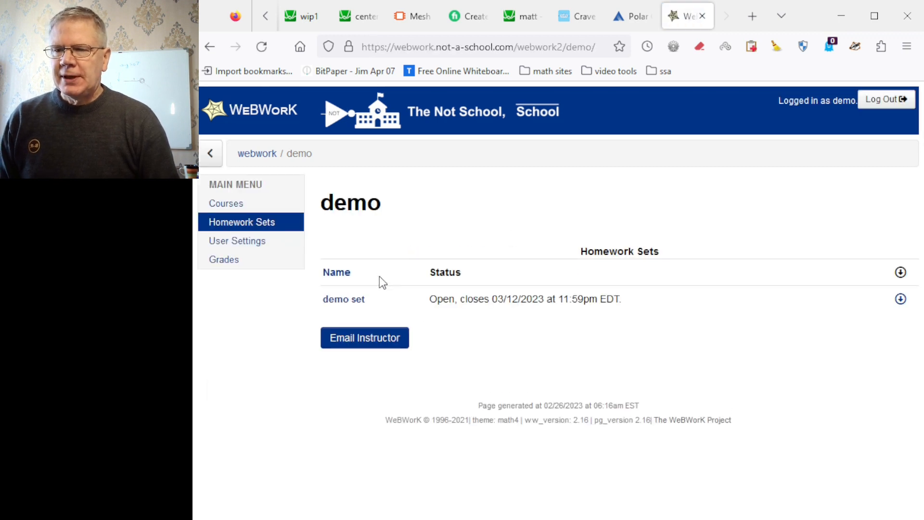
click(241, 226)
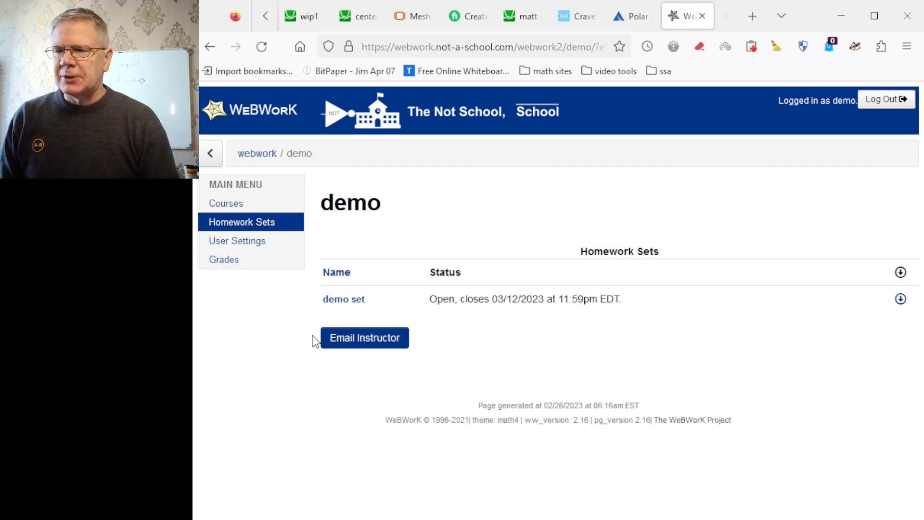
click(244, 242)
scroll(292, 314, down, 5)
scroll(290, 311, down, 3)
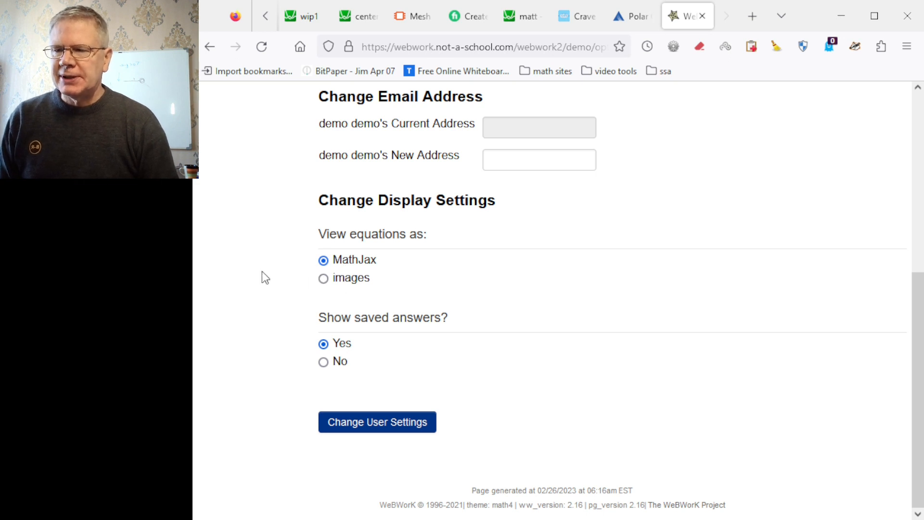
scroll(268, 232, up, 2)
scroll(267, 232, up, 1)
scroll(288, 313, up, 3)
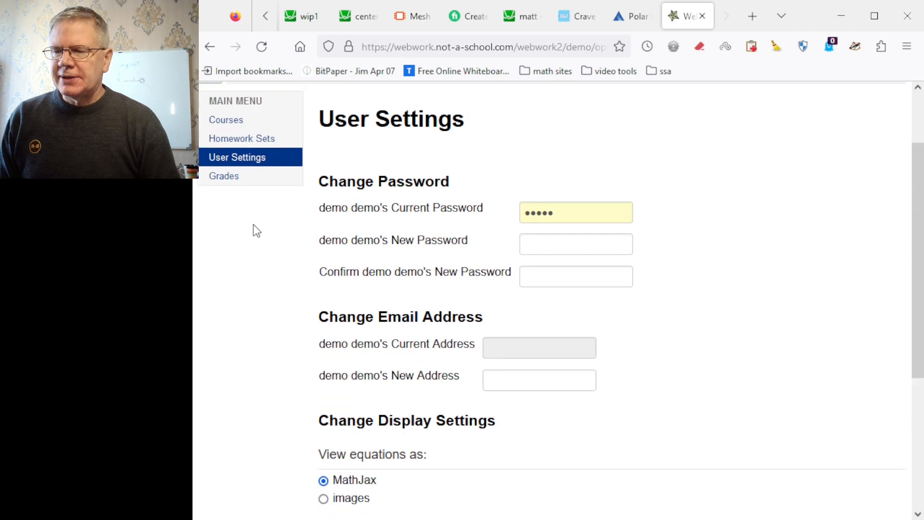
click(251, 138)
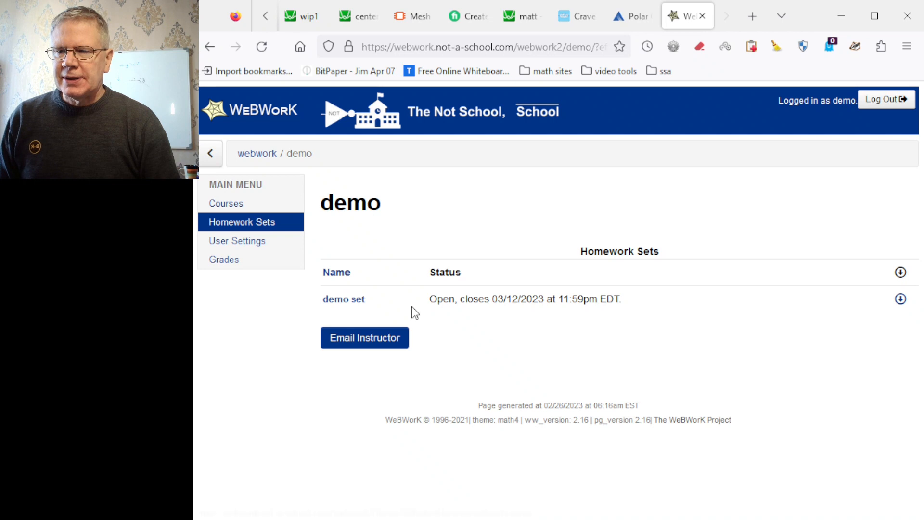
- Generate and review a PDF hardcopy of demo set, then return to the Hardcopy Generator
click(356, 301)
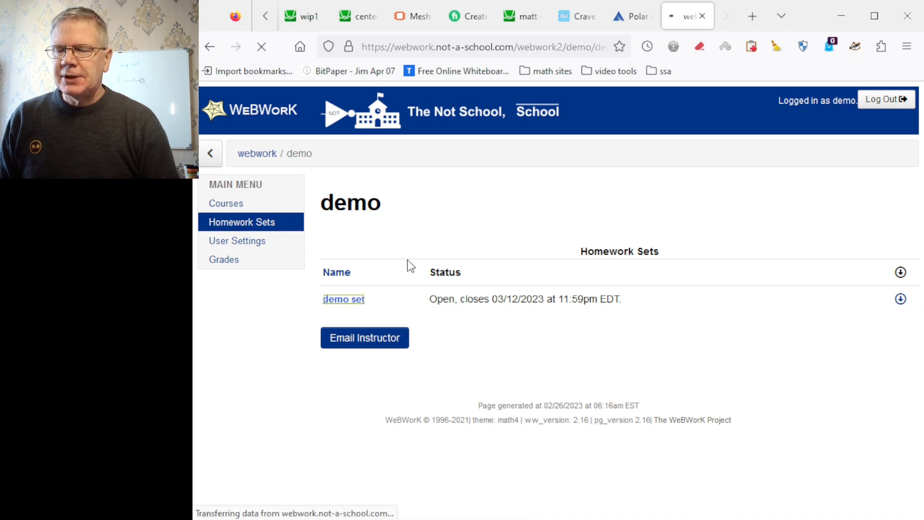
scroll(368, 310, down, 1)
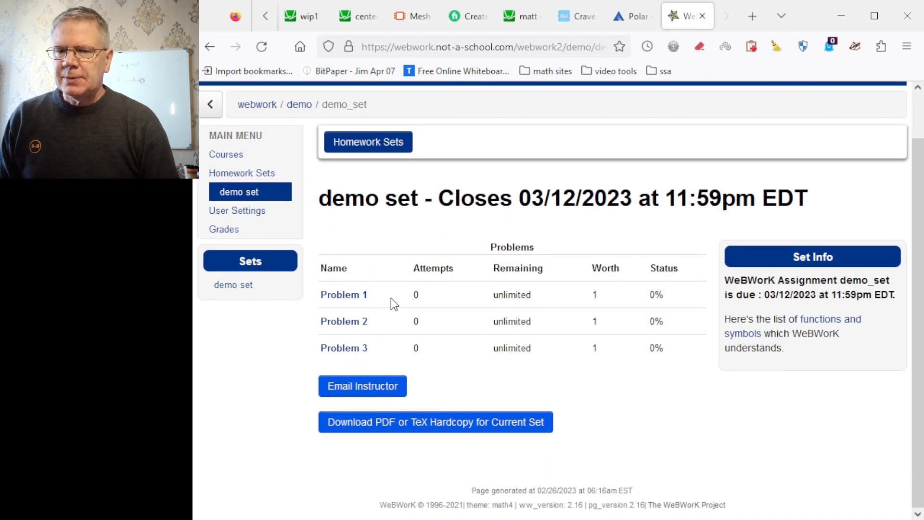
click(447, 427)
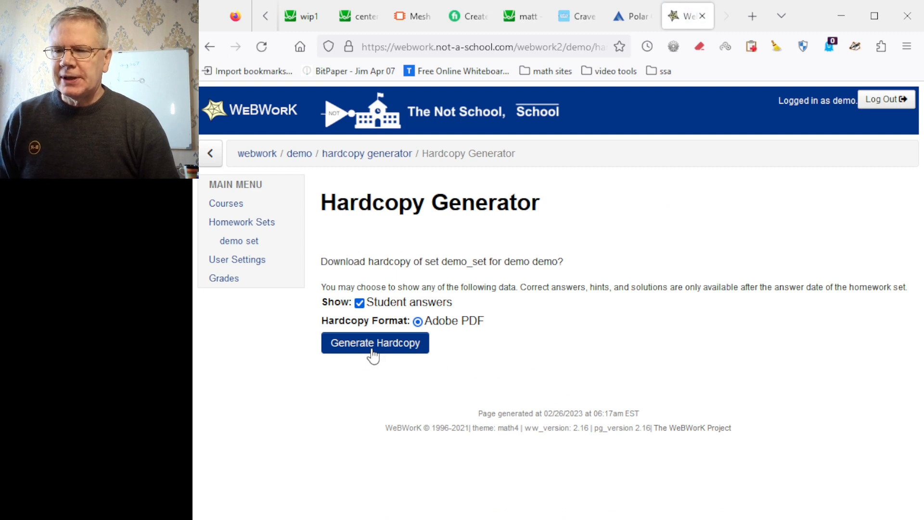
click(373, 356)
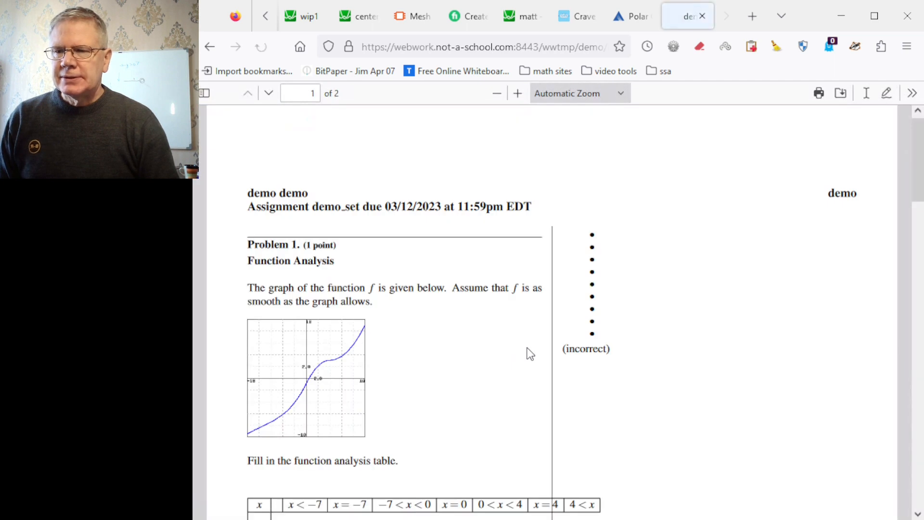
scroll(524, 347, down, 10)
scroll(525, 352, down, 15)
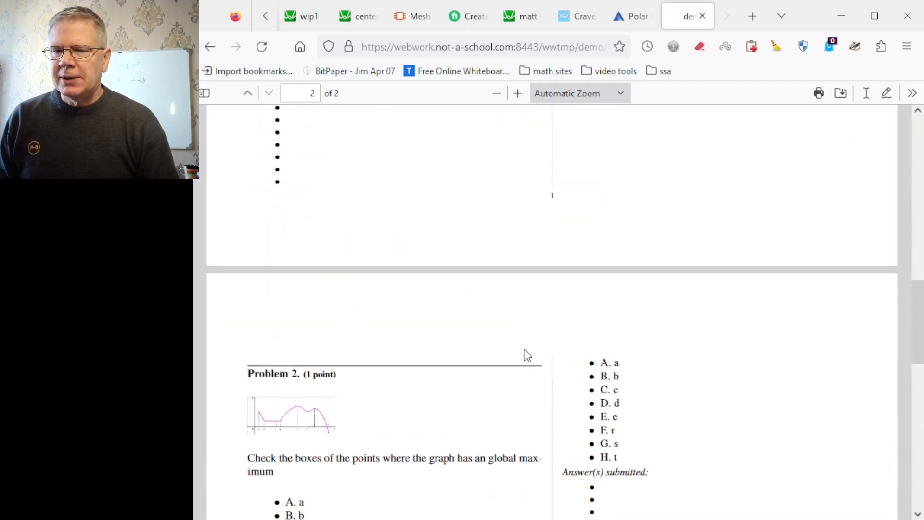
scroll(525, 362, down, 2)
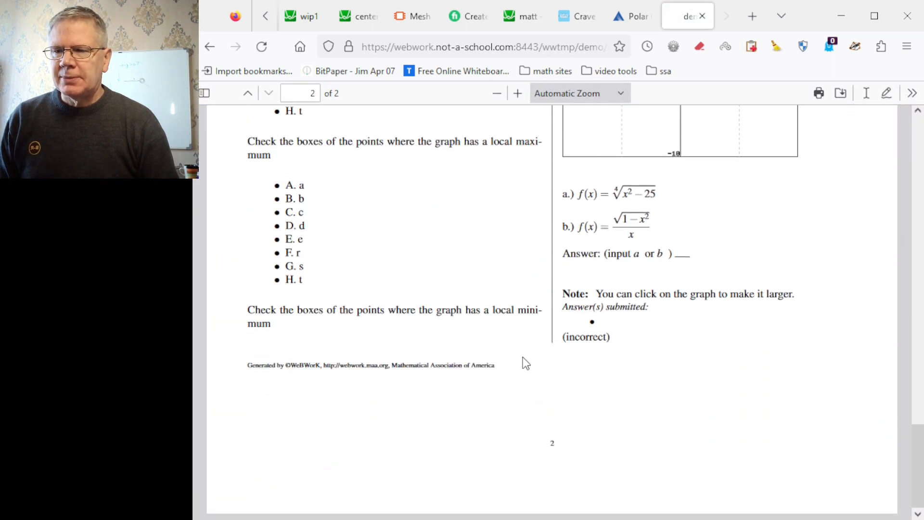
scroll(526, 364, up, 20)
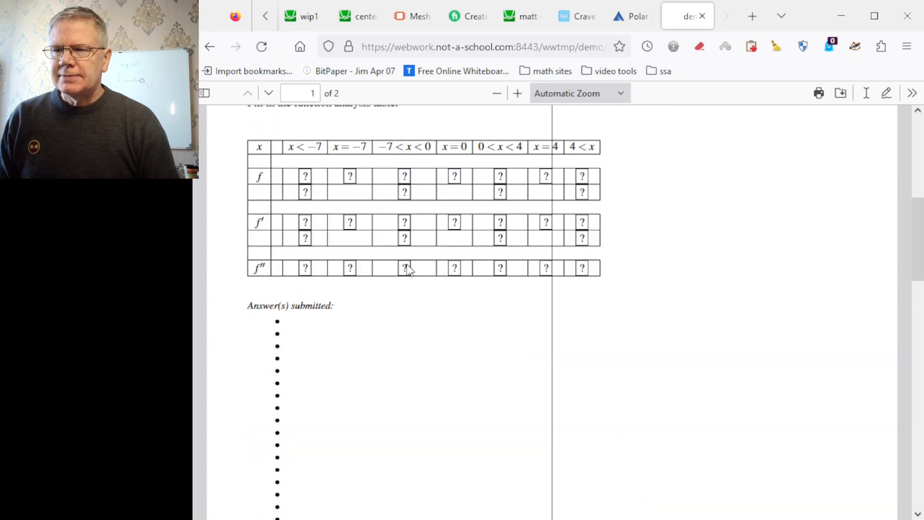
click(211, 47)
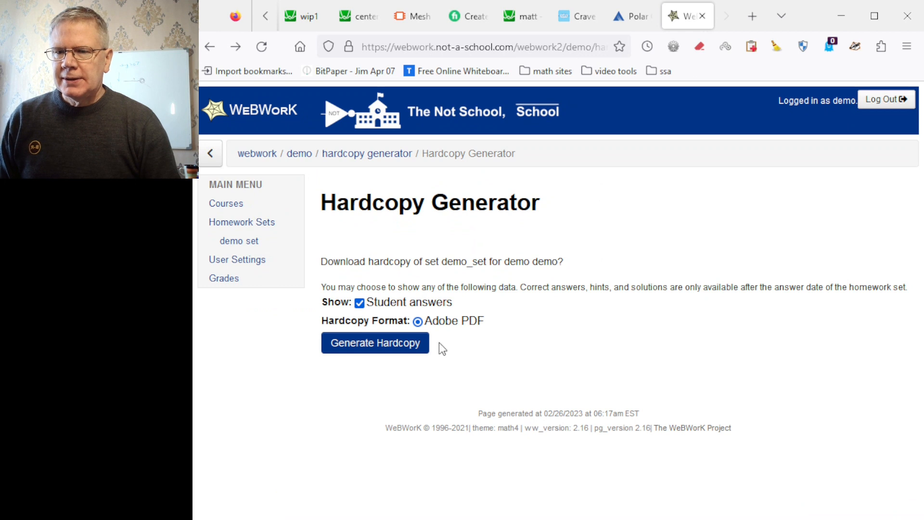
- Open Problem 1 of demo set and scroll through its function analysis table
click(245, 241)
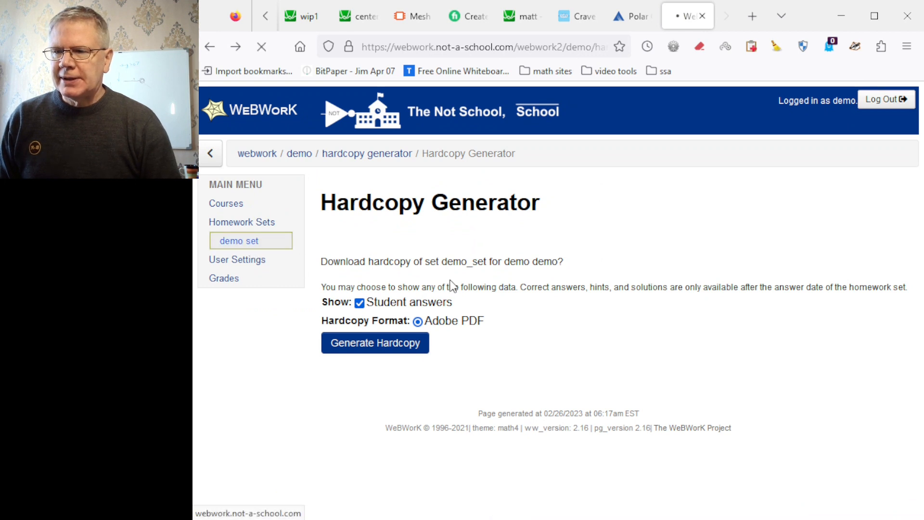
scroll(385, 304, down, 1)
click(335, 298)
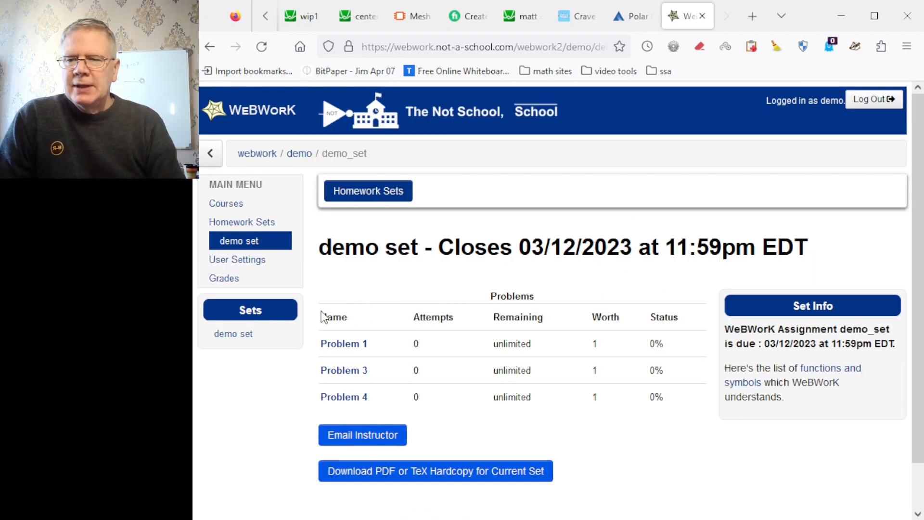
scroll(371, 296, down, 1)
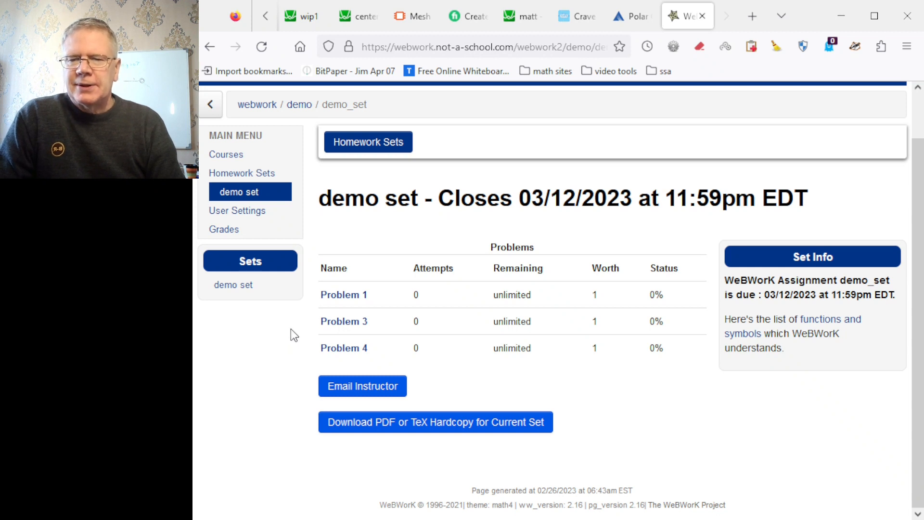
click(354, 298)
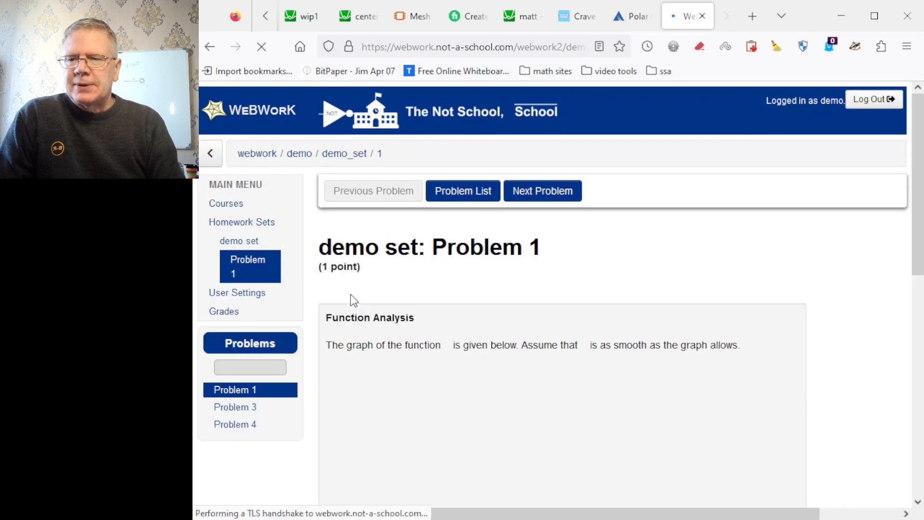
scroll(691, 294, down, 7)
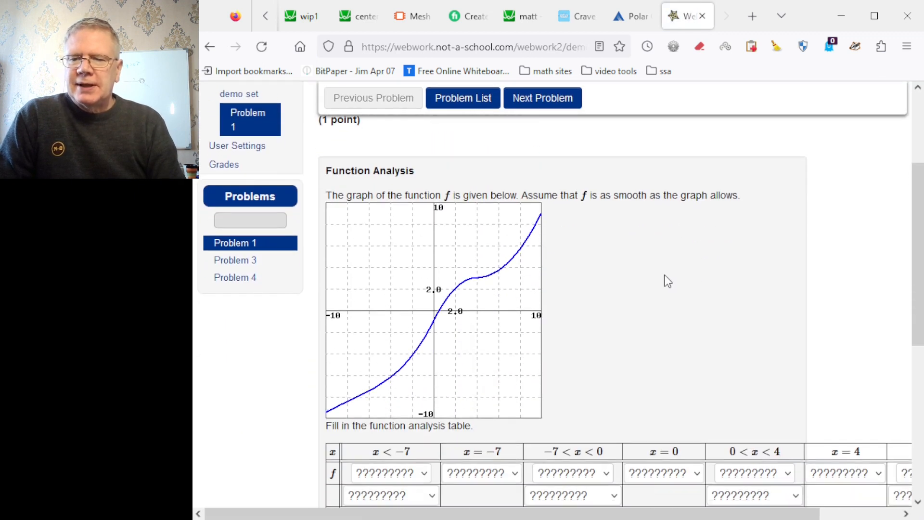
scroll(651, 274, down, 1)
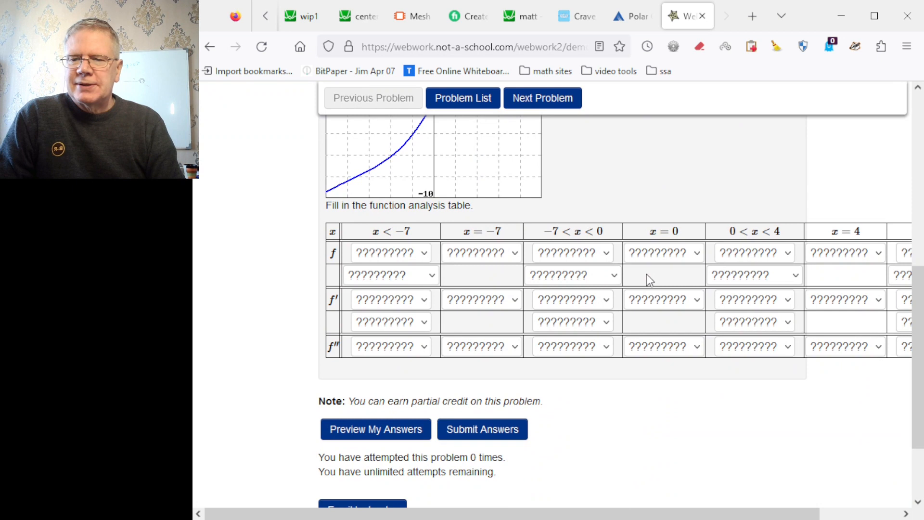
scroll(648, 279, up, 5)
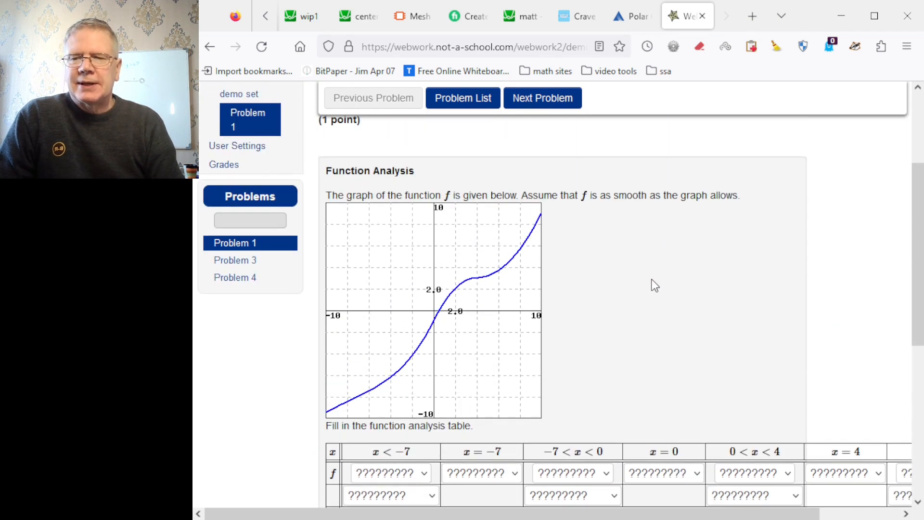
scroll(523, 173, up, 2)
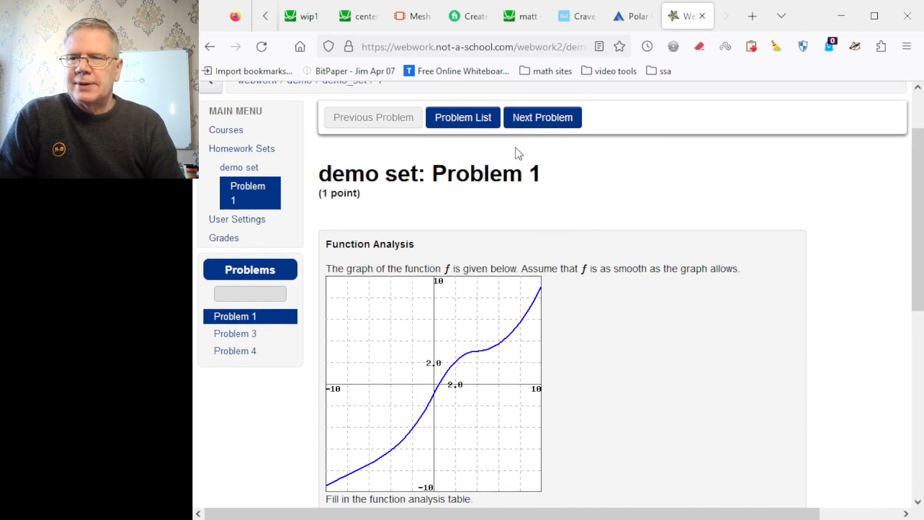
click(552, 118)
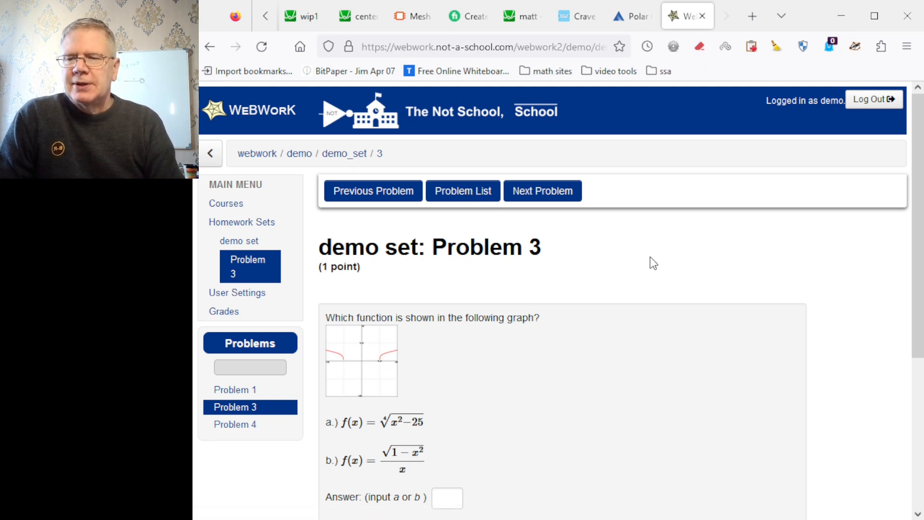
- Inspect the enlarged graph, then answer Problem 3 with 'a', preview and submit it
scroll(634, 256, down, 2)
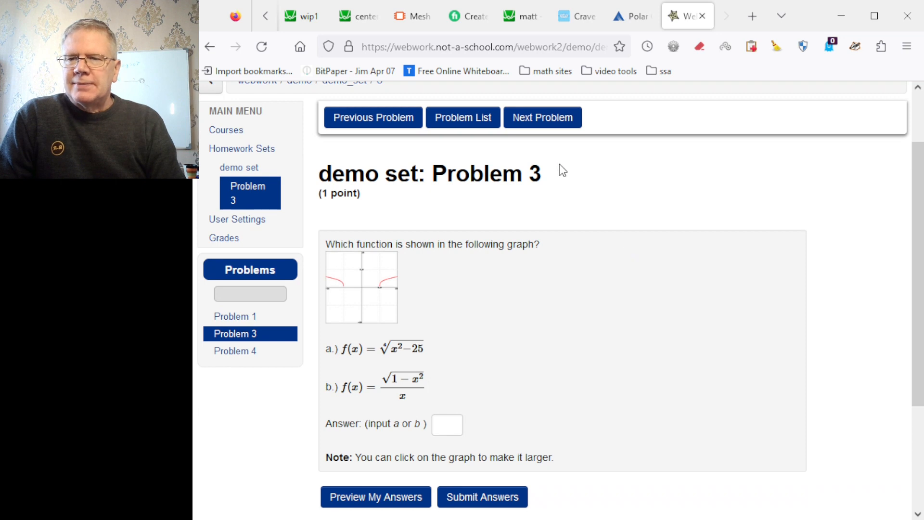
scroll(620, 206, down, 2)
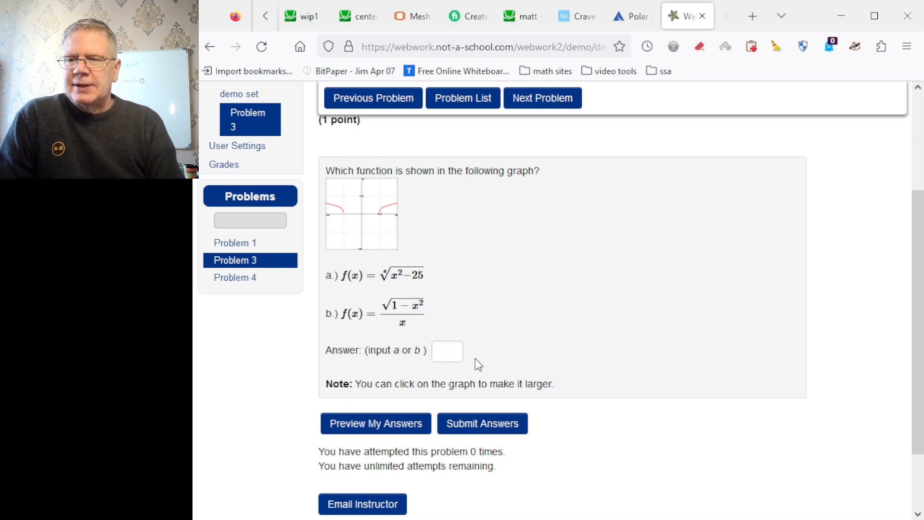
click(375, 223)
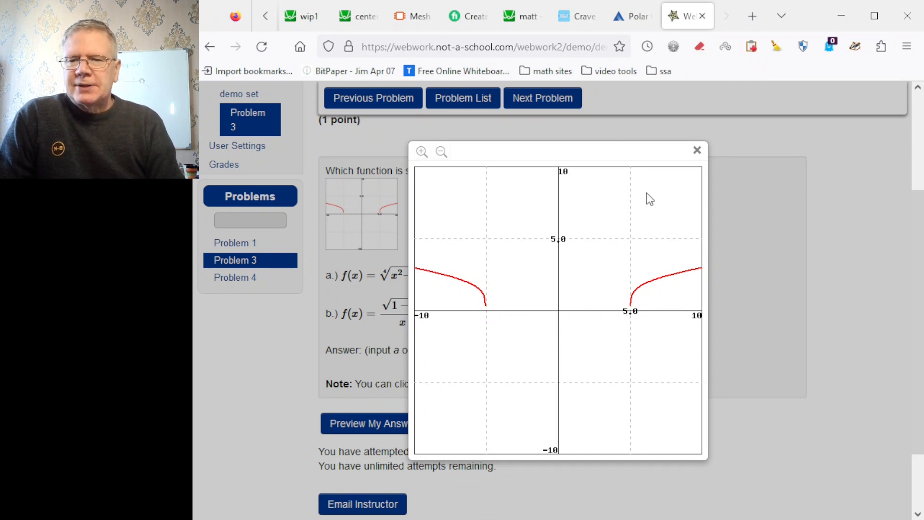
click(615, 130)
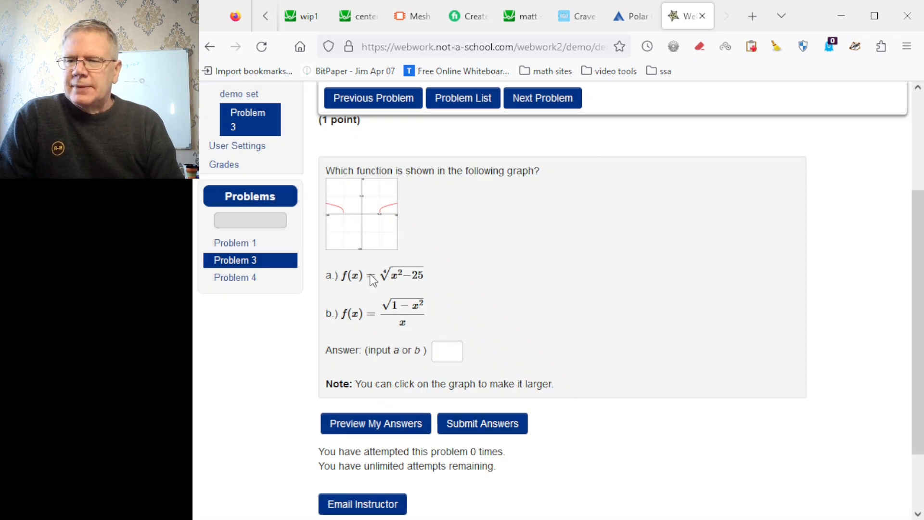
click(447, 354)
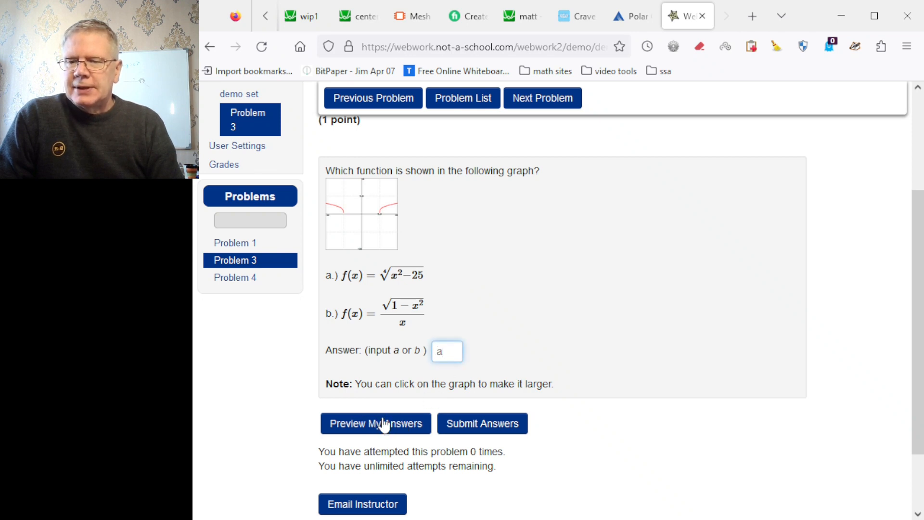
click(411, 424)
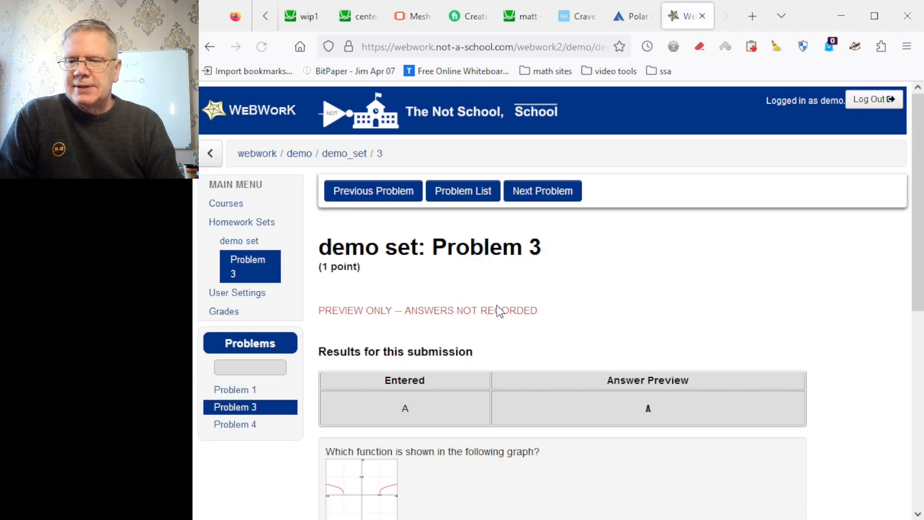
scroll(498, 306, down, 3)
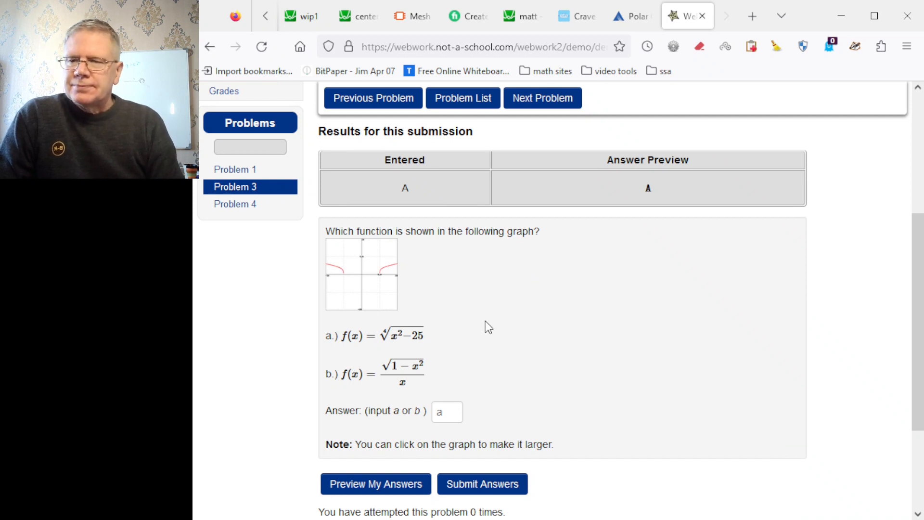
click(483, 483)
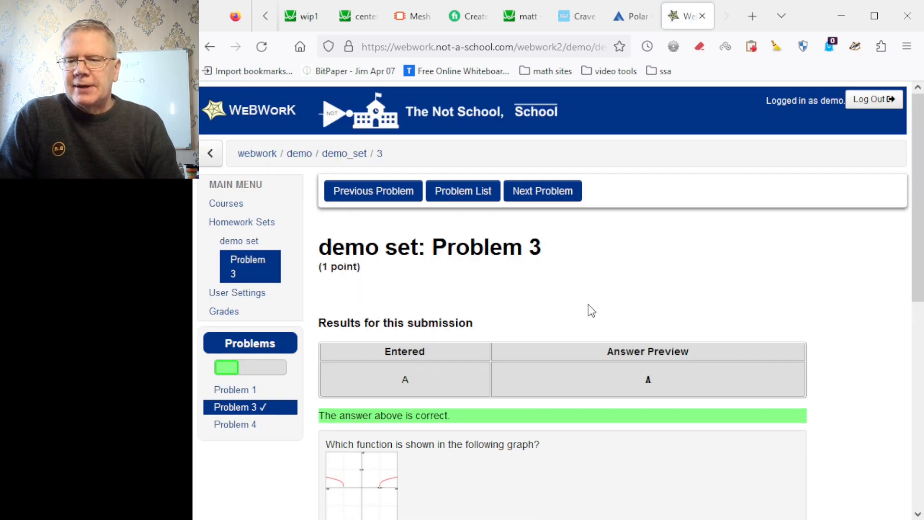
click(550, 199)
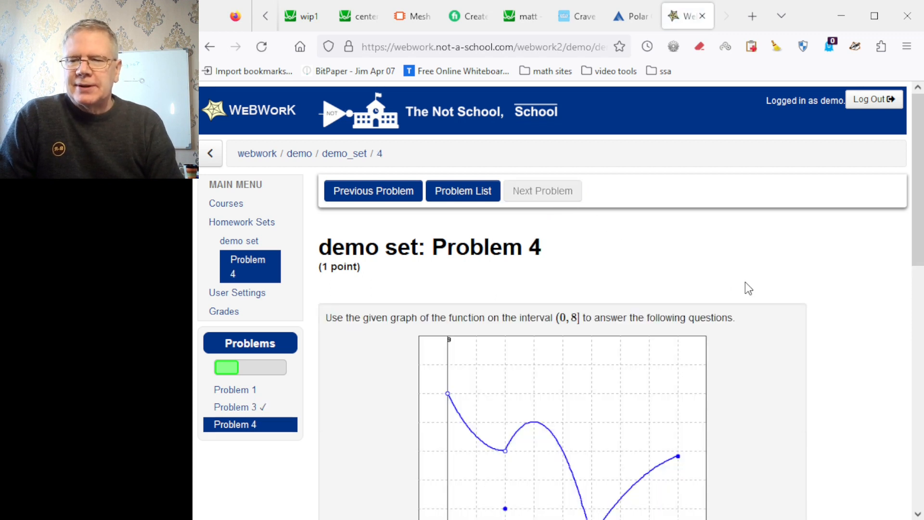
- Enter 3,8 for the local maximum and 2,5 for the local minimum in Problem 4
scroll(745, 282, down, 5)
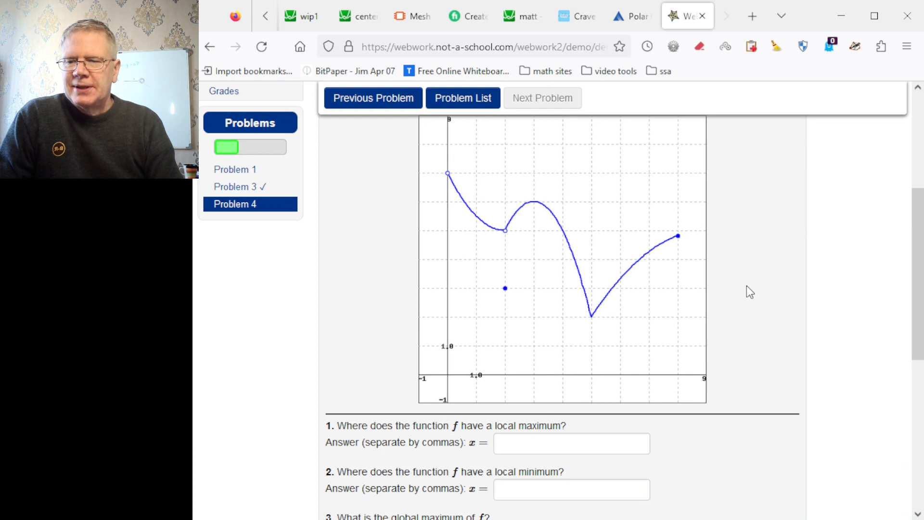
scroll(747, 287, up, 2)
scroll(750, 296, down, 2)
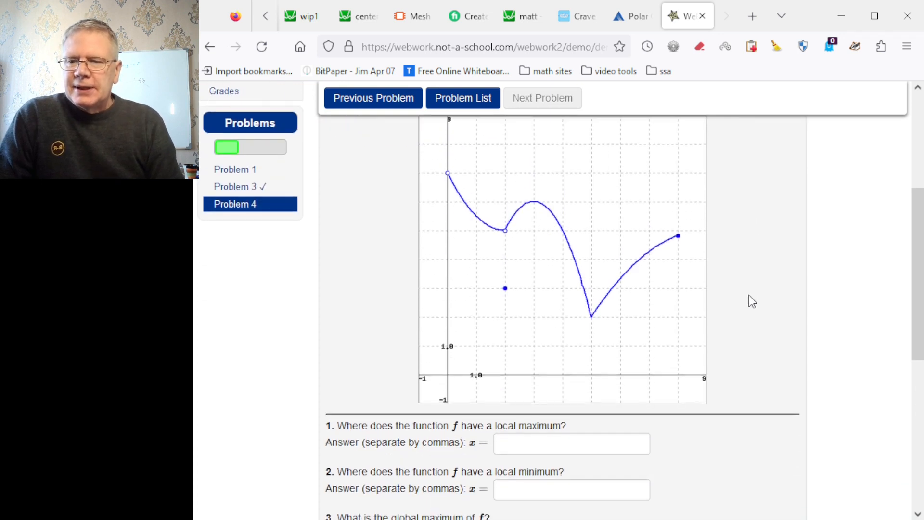
scroll(750, 299, down, 2)
click(594, 373)
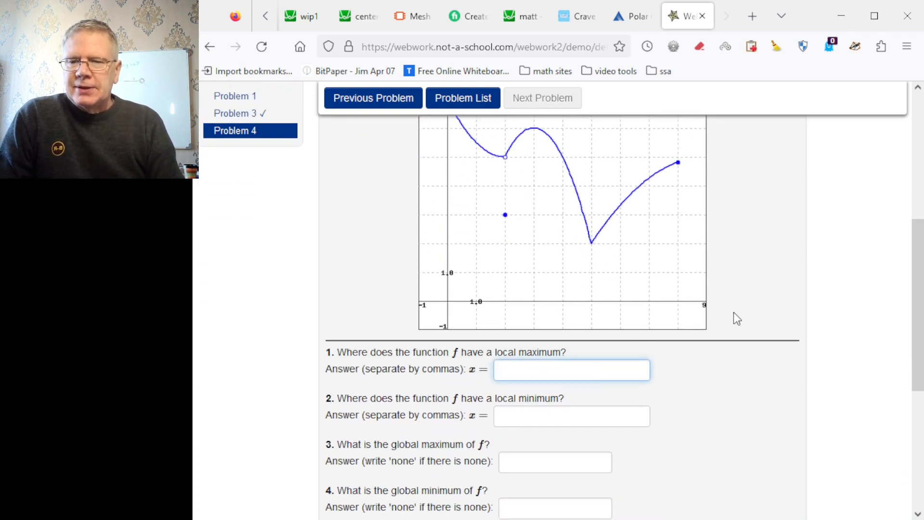
scroll(762, 298, up, 2)
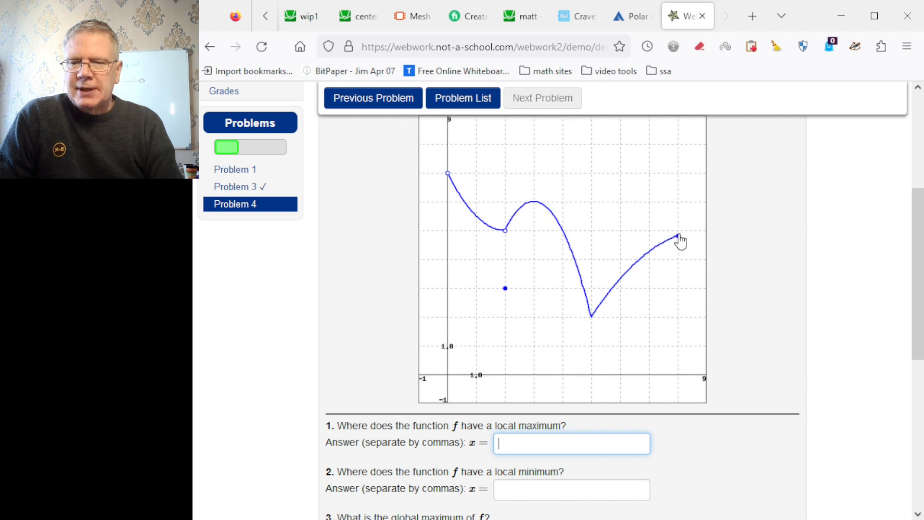
scroll(463, 422, down, 2)
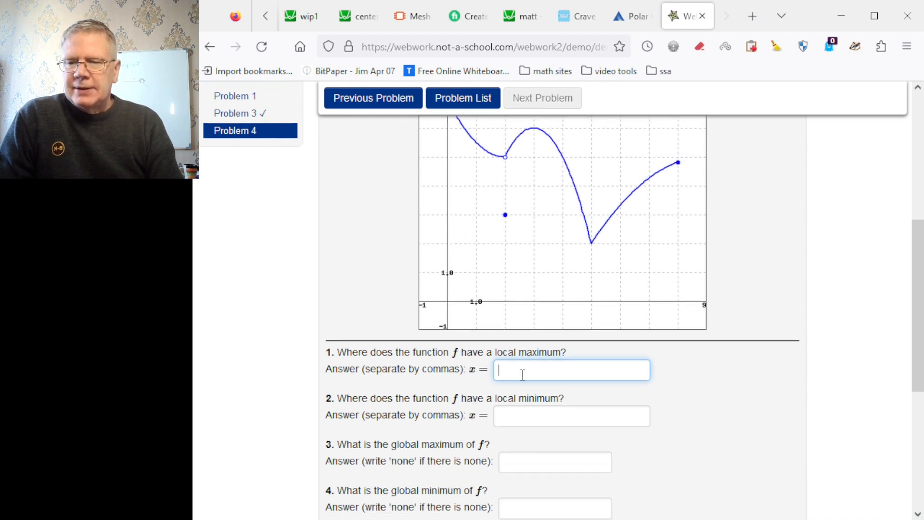
text(3,8)
scroll(509, 355, up, 2)
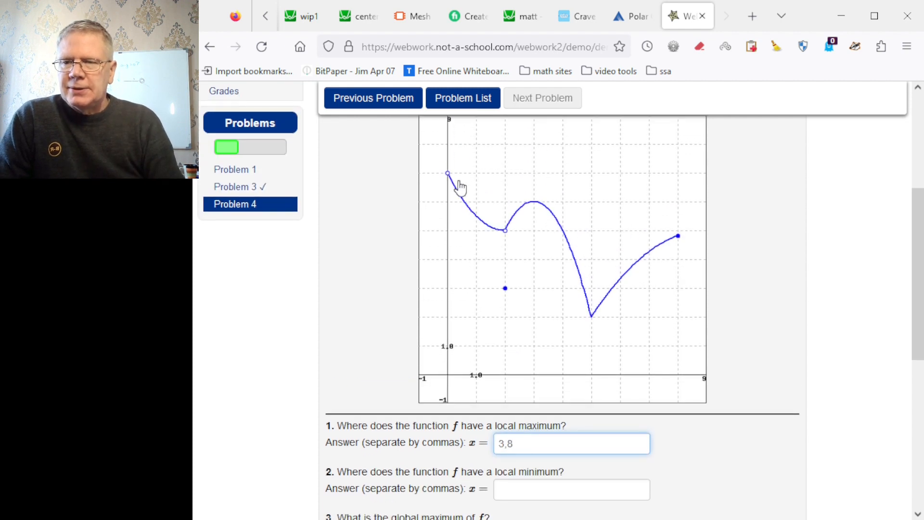
scroll(507, 251, down, 2)
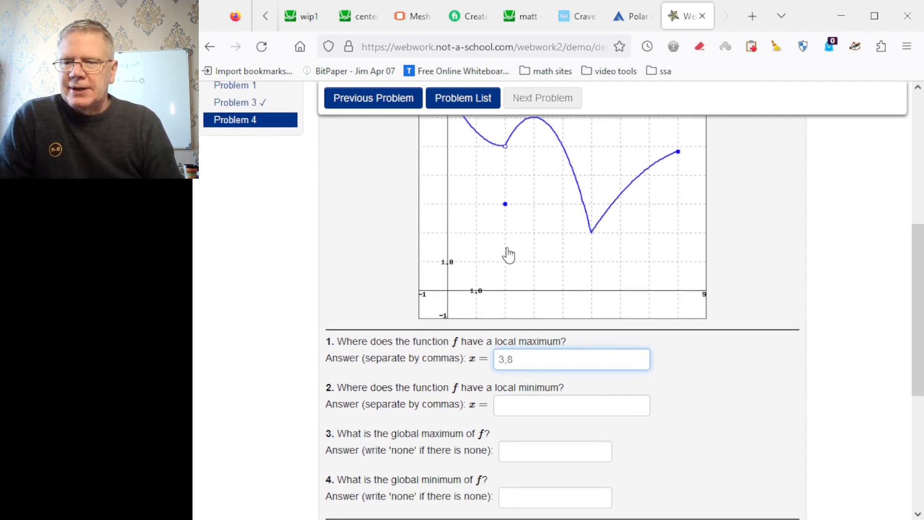
scroll(509, 255, down, 2)
click(543, 347)
scroll(543, 344, up, 2)
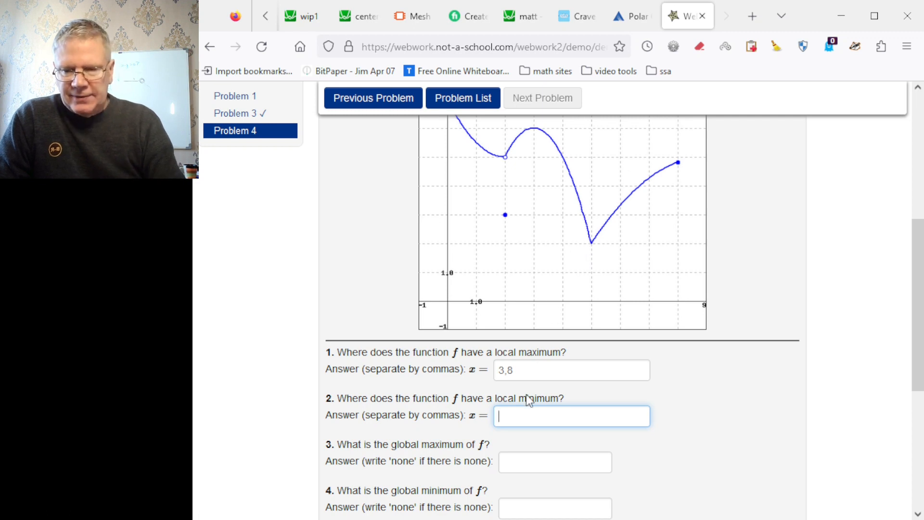
text(2,5)
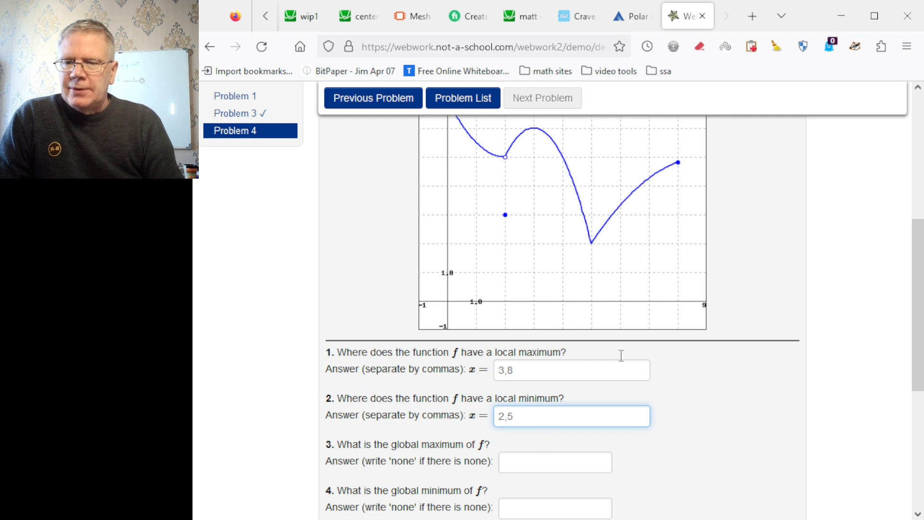
- Enter none for the global maximum and 5 for the global minimum
scroll(639, 353, up, 2)
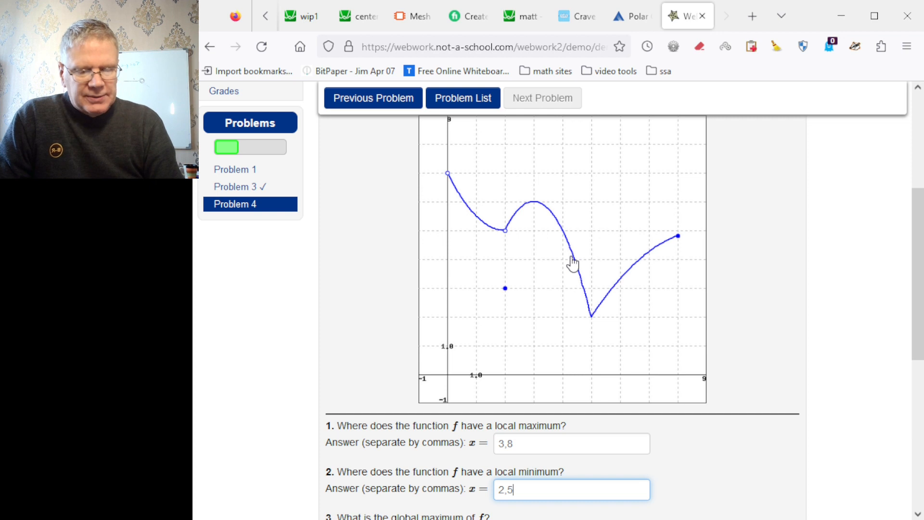
scroll(563, 253, down, 2)
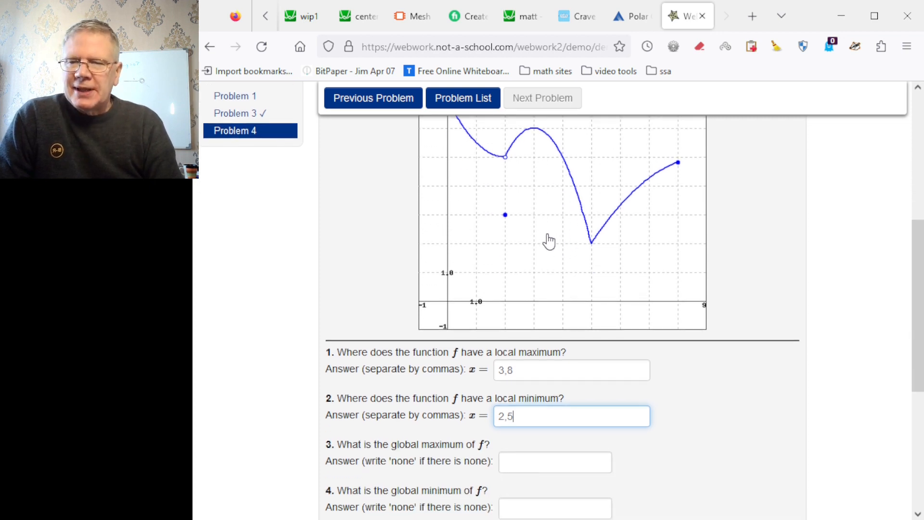
scroll(533, 423, down, 2)
click(527, 388)
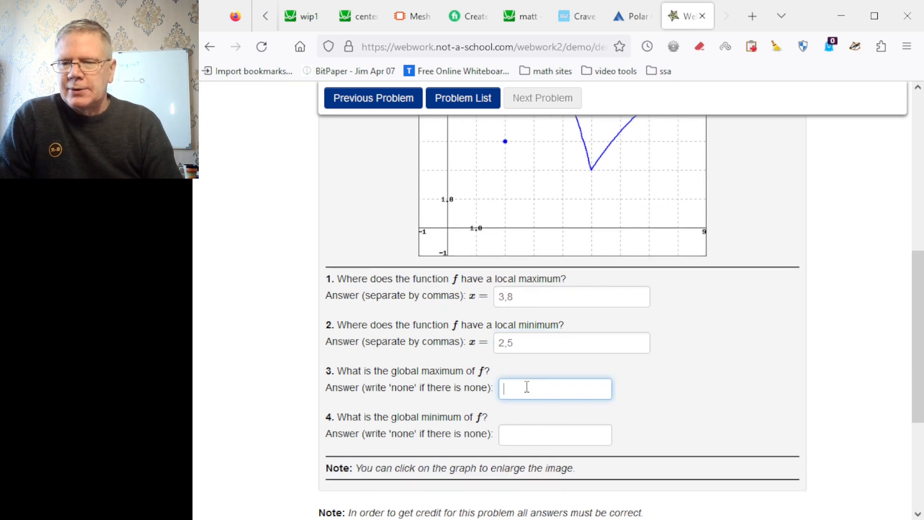
text(none)
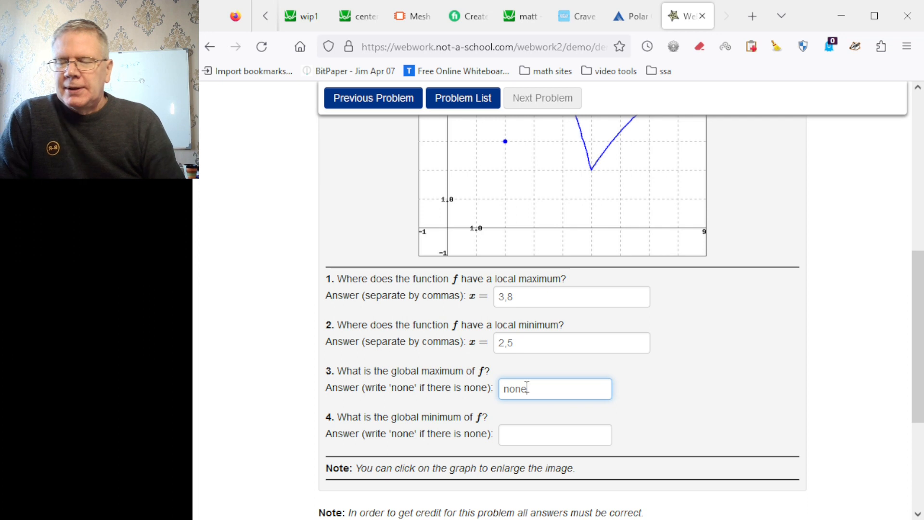
scroll(527, 387, down, 2)
click(518, 363)
scroll(662, 337, up, 2)
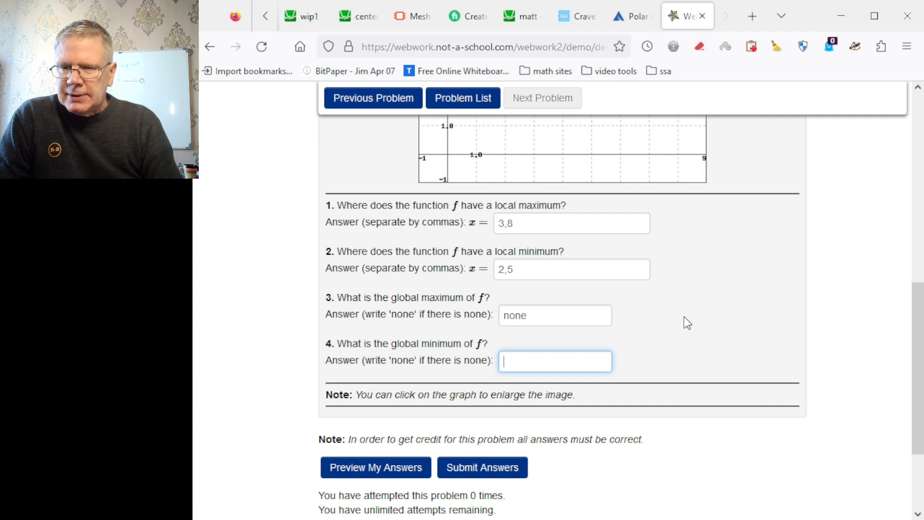
scroll(683, 318, up, 3)
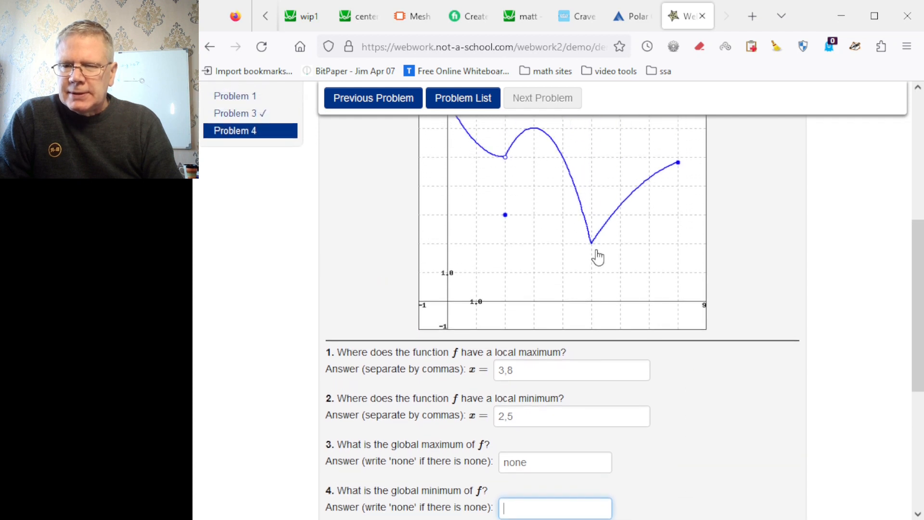
scroll(626, 301, down, 3)
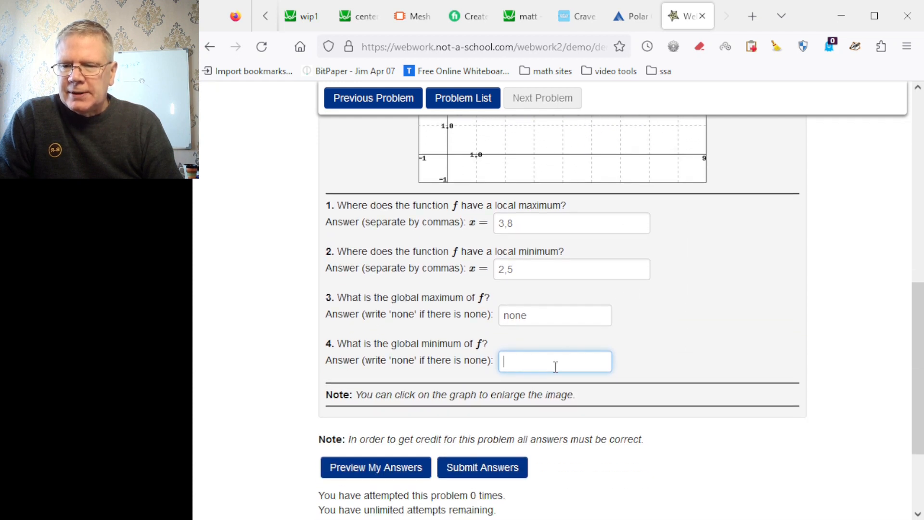
text(5)
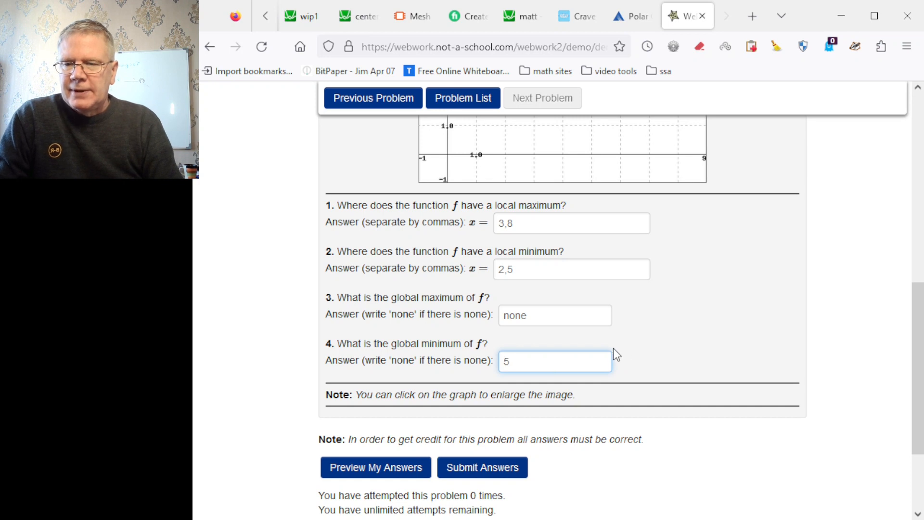
scroll(602, 354, down, 2)
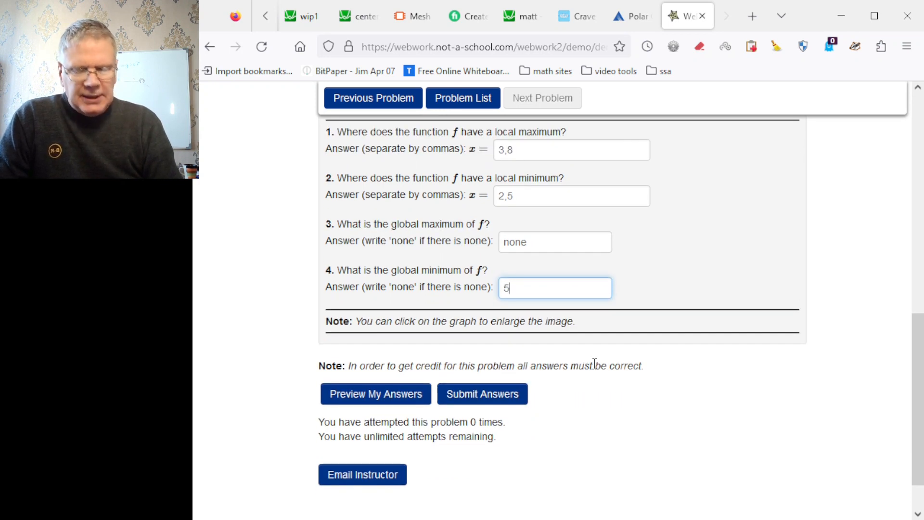
- Submit the four Problem 4 answers twice and review the grading results
click(457, 397)
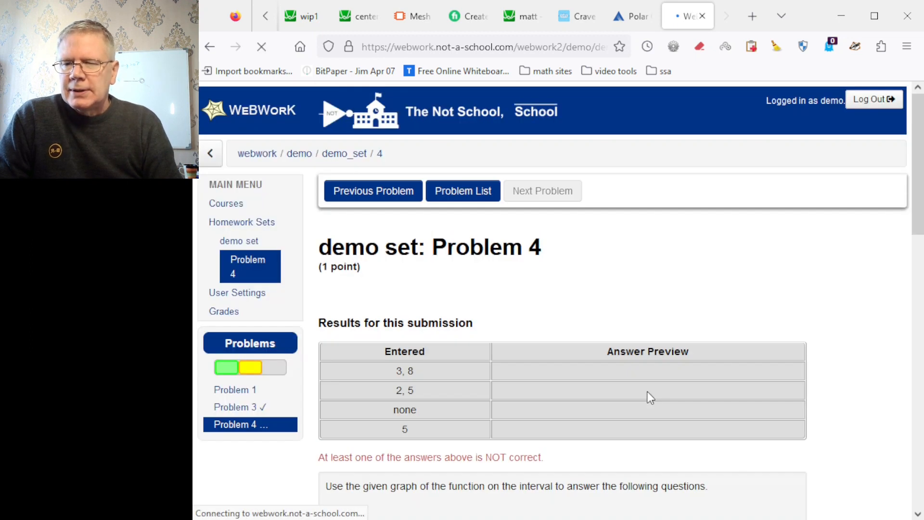
scroll(616, 380, down, 5)
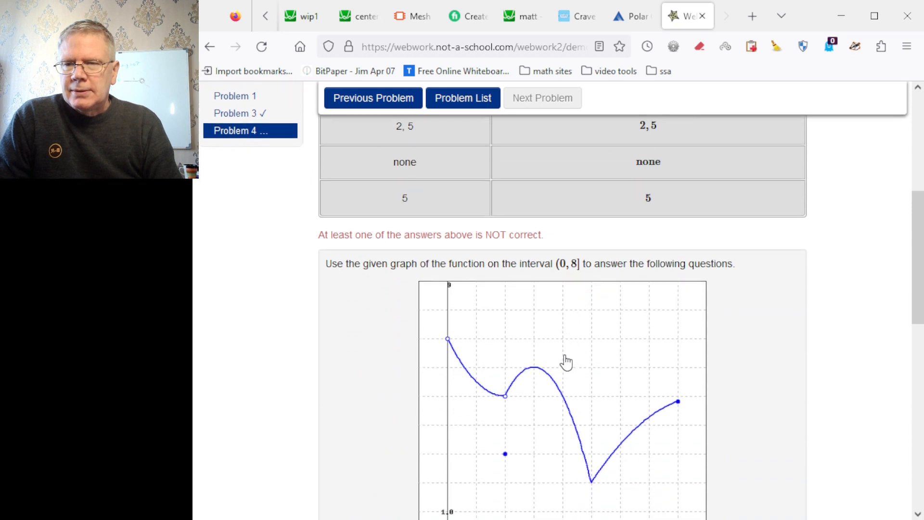
scroll(566, 361, down, 6)
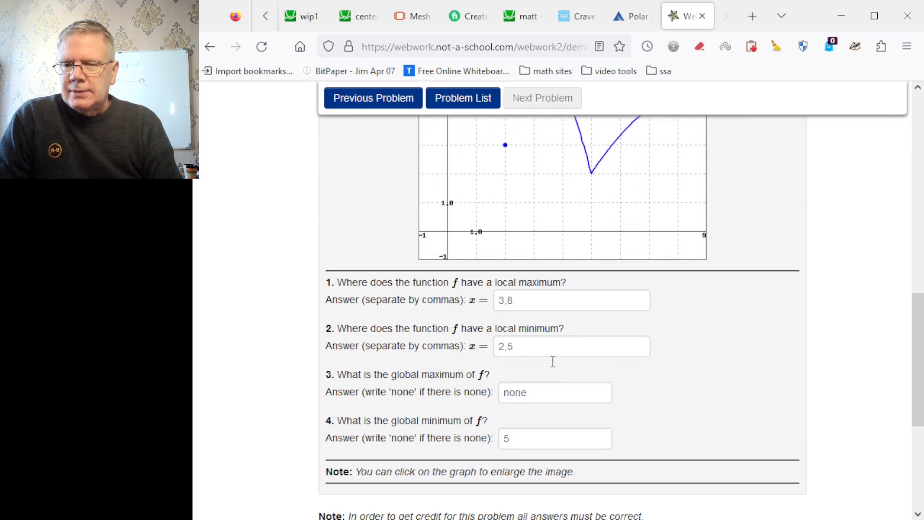
scroll(553, 362, down, 3)
click(474, 412)
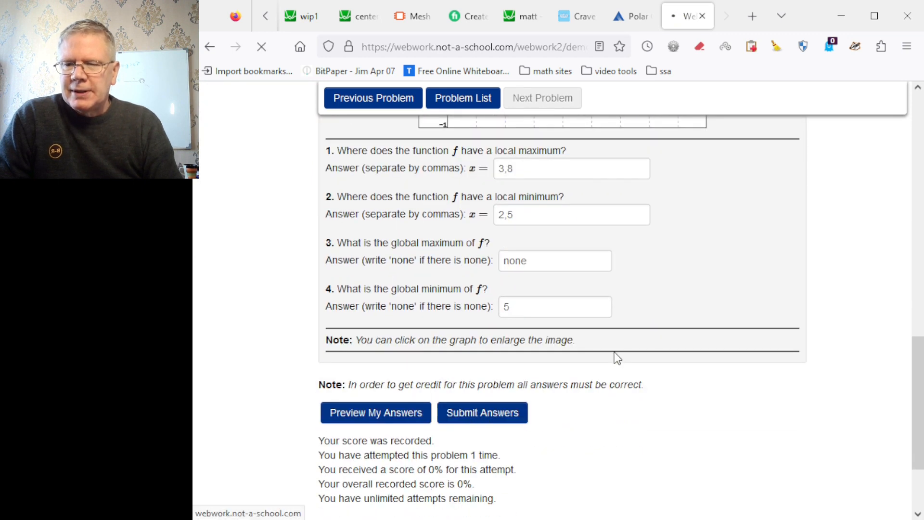
scroll(640, 387, down, 5)
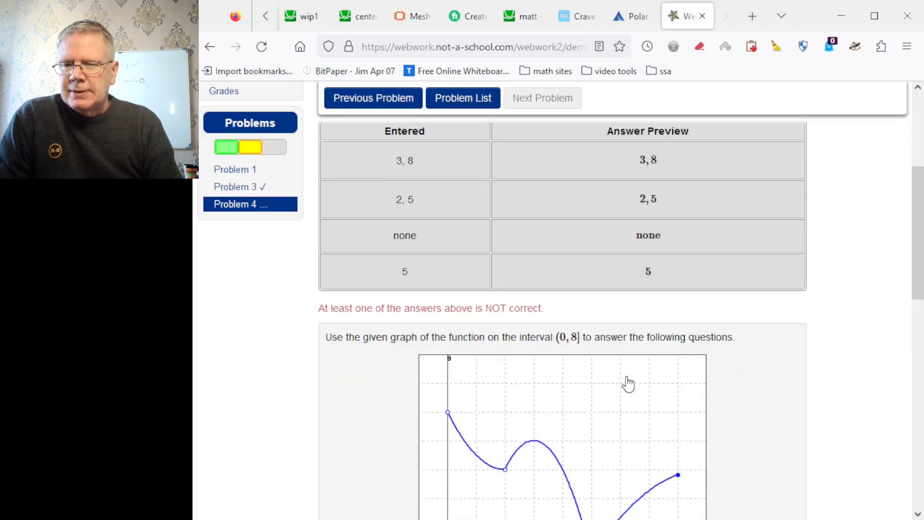
scroll(368, 352, down, 3)
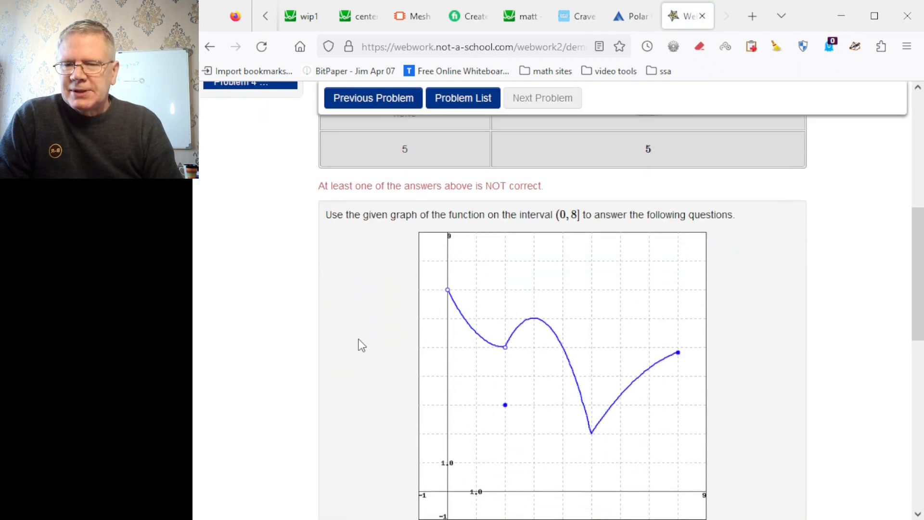
scroll(356, 345, down, 5)
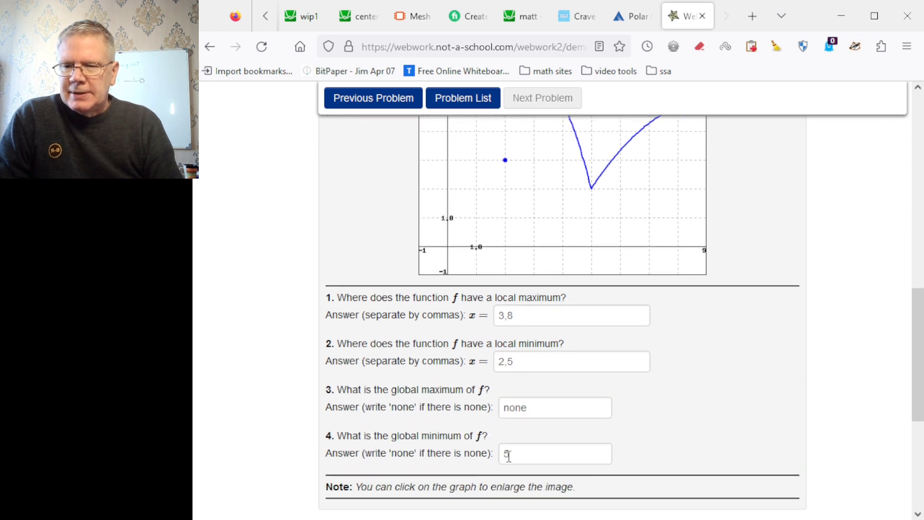
- Enter 2 as the global minimum and resubmit, confirming every answer is marked correct
click(506, 454)
text(2)
scroll(504, 452, down, 2)
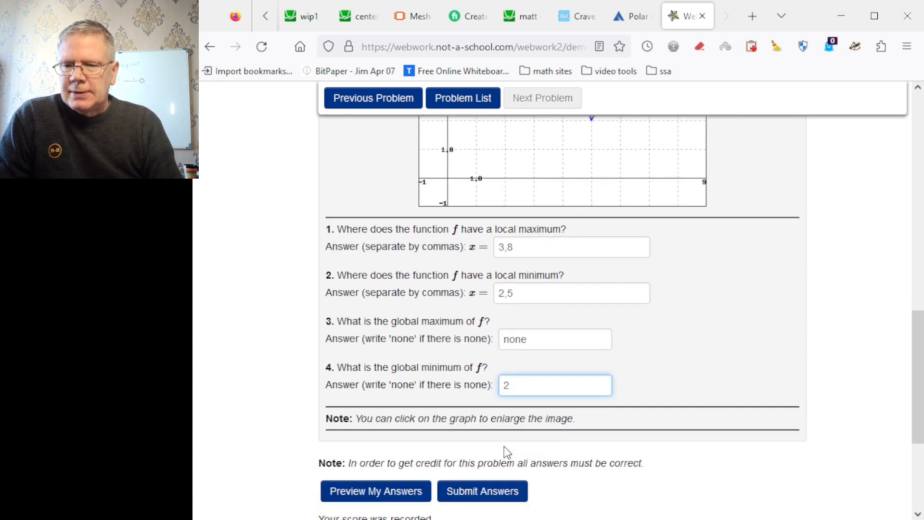
click(476, 486)
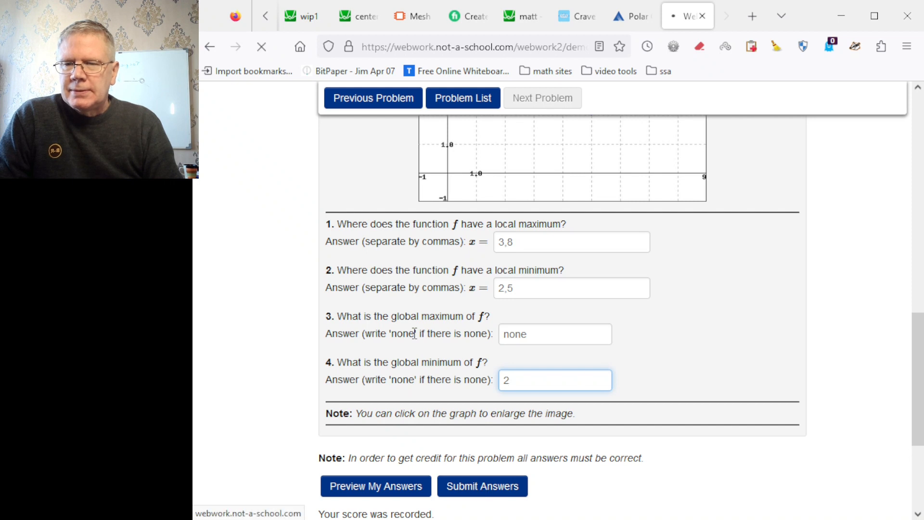
scroll(305, 320, down, 5)
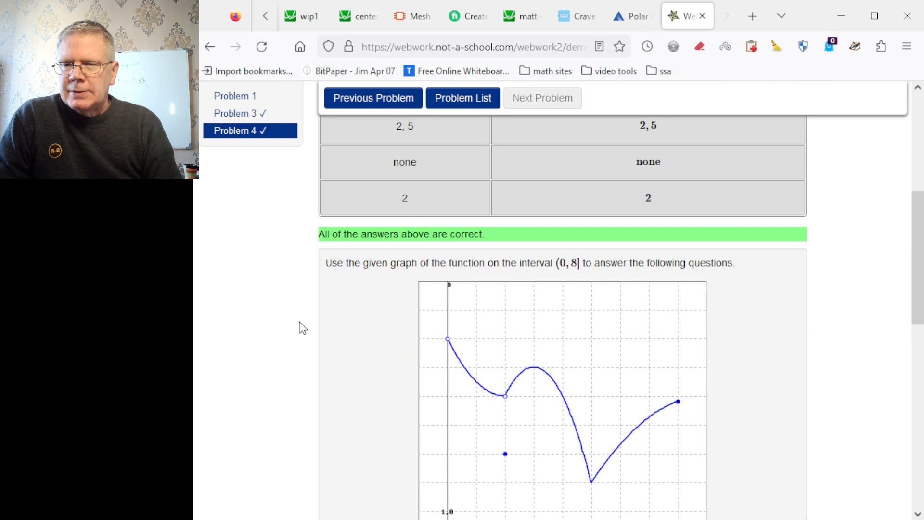
scroll(299, 322, down, 3)
scroll(438, 177, up, 8)
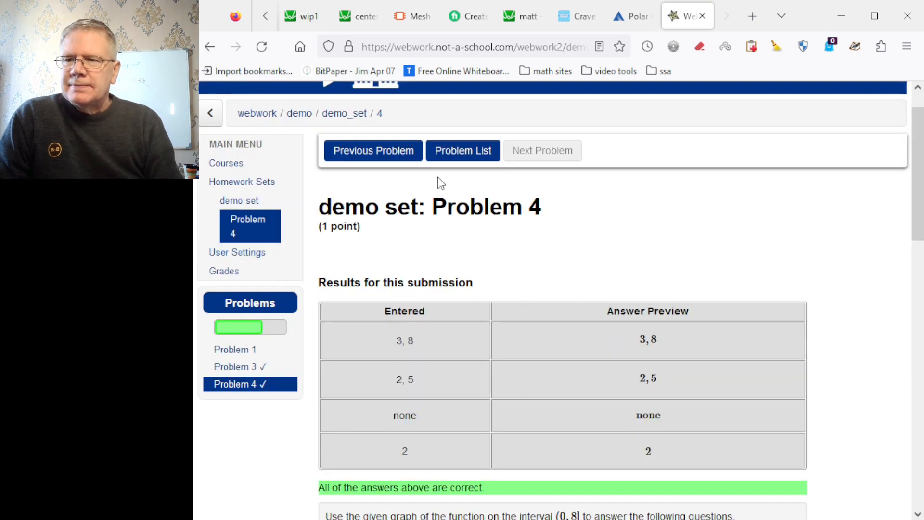
- Show the student's Grades page for the demo set: 67%, 2.00 out of 3
click(460, 151)
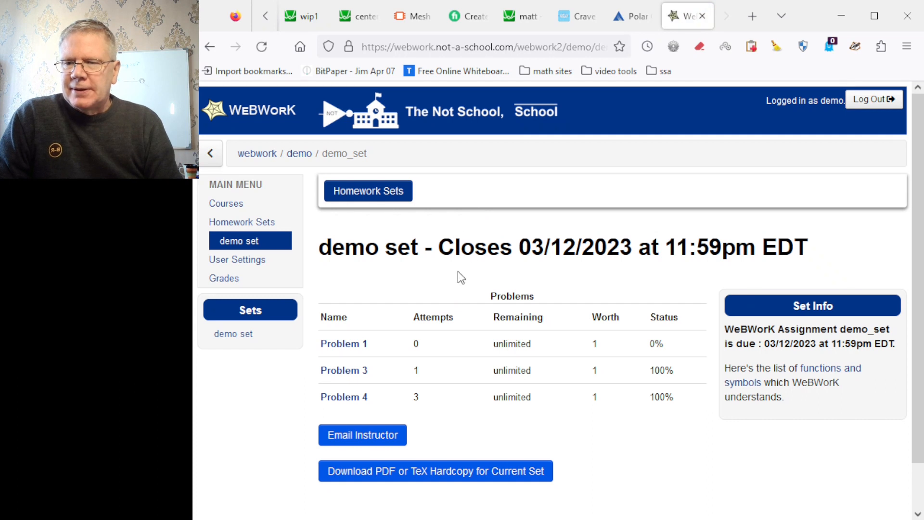
scroll(450, 375, down, 1)
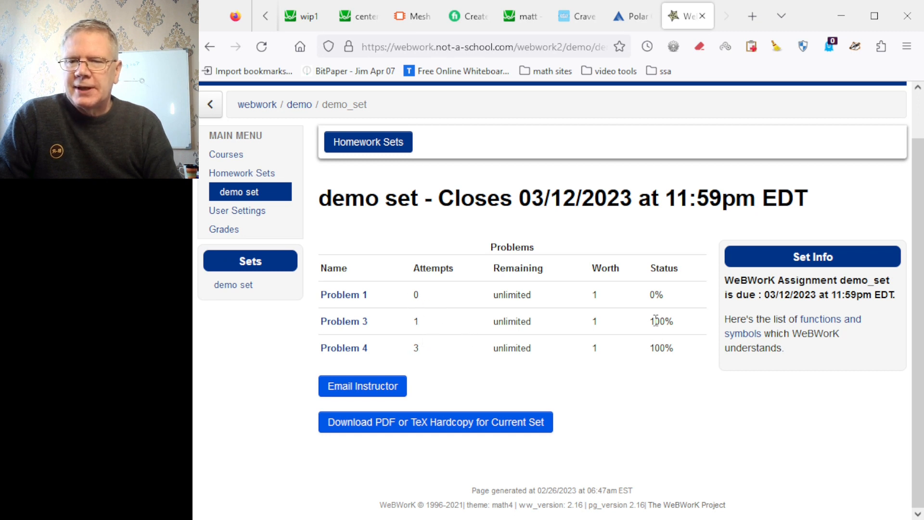
click(224, 229)
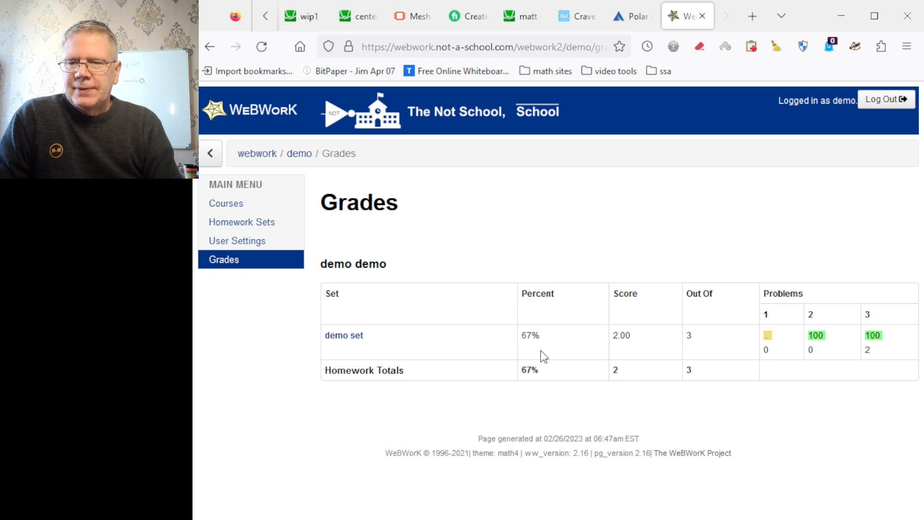
click(363, 338)
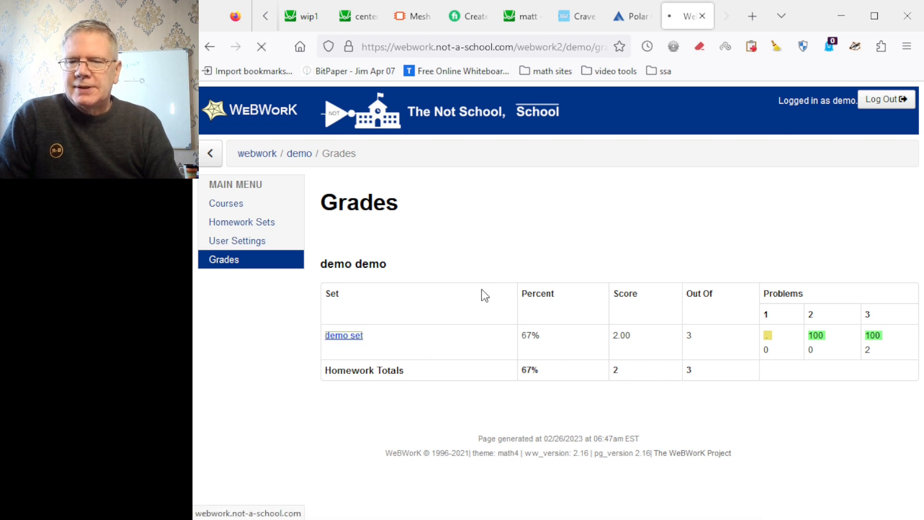
scroll(507, 303, down, 1)
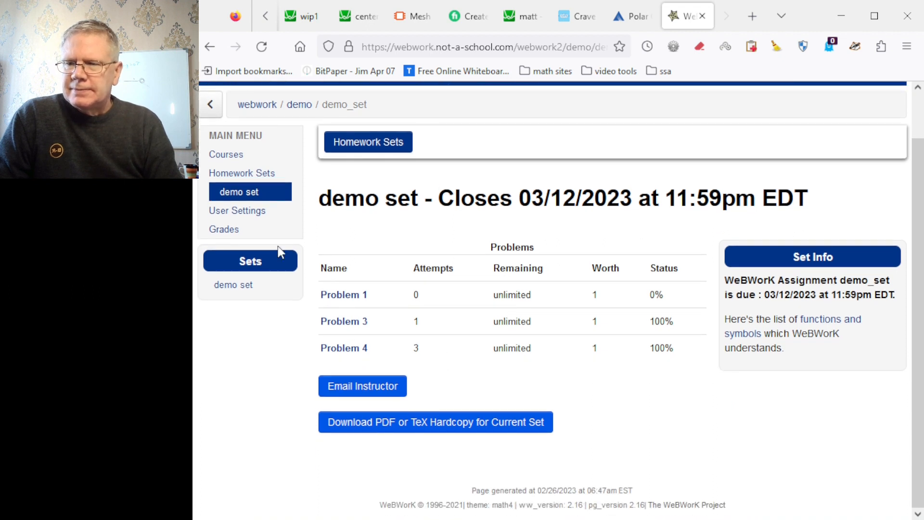
click(235, 230)
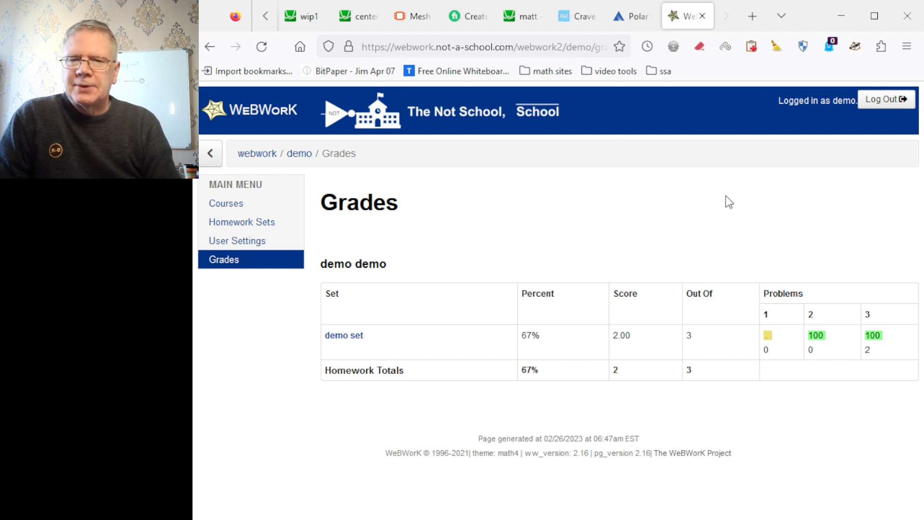
- Log out as the student and sign into the demo course as instructor via Course Administration
click(871, 103)
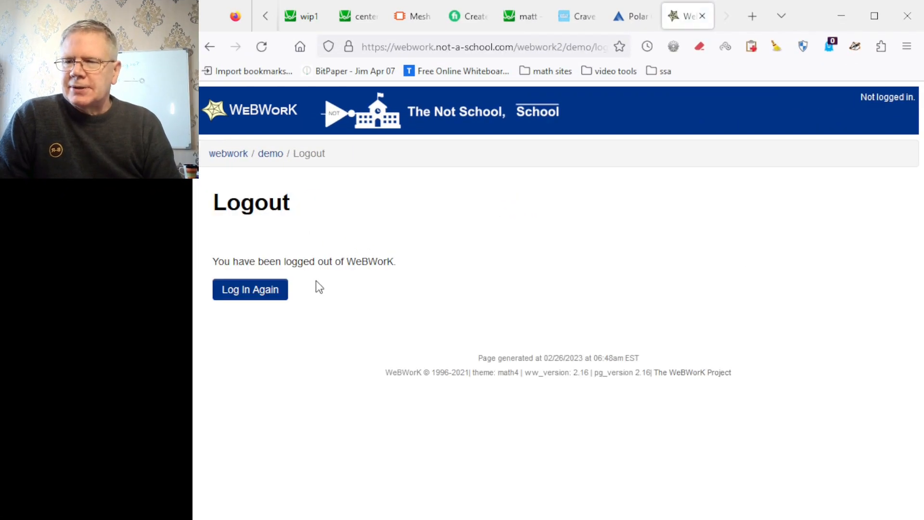
click(262, 109)
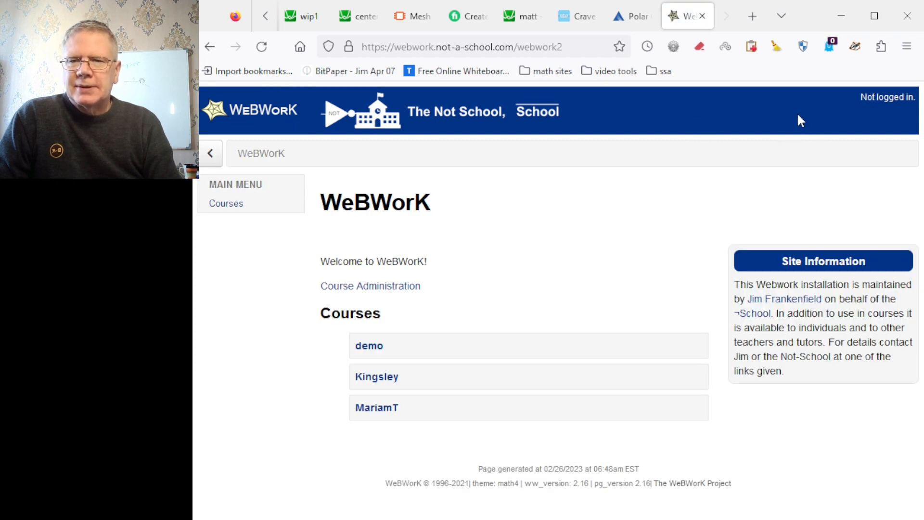
click(402, 287)
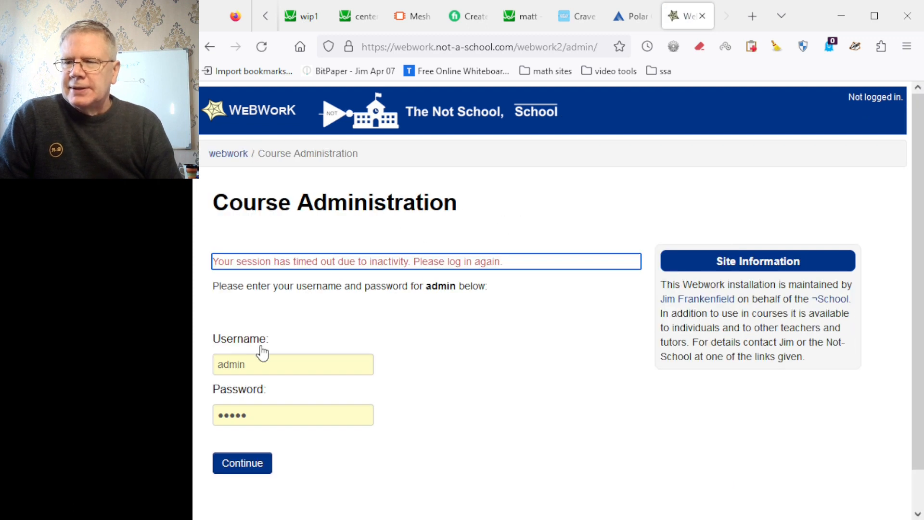
click(243, 464)
click(367, 345)
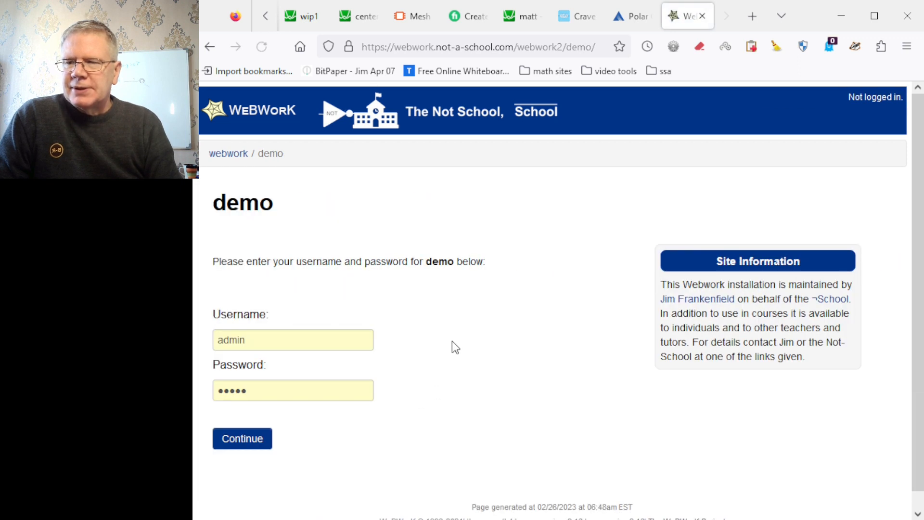
click(233, 441)
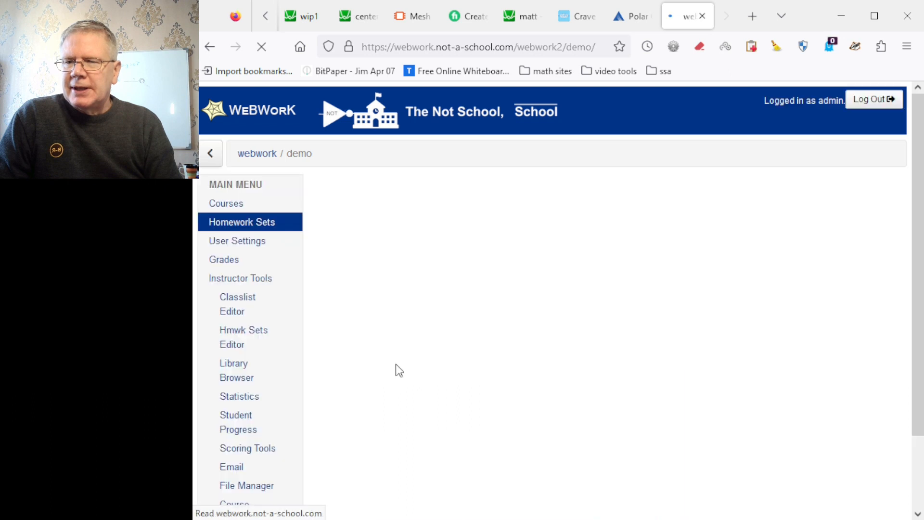
- Open Student Progress for demo_set, showing student demo at 2 of 3
scroll(413, 361, down, 5)
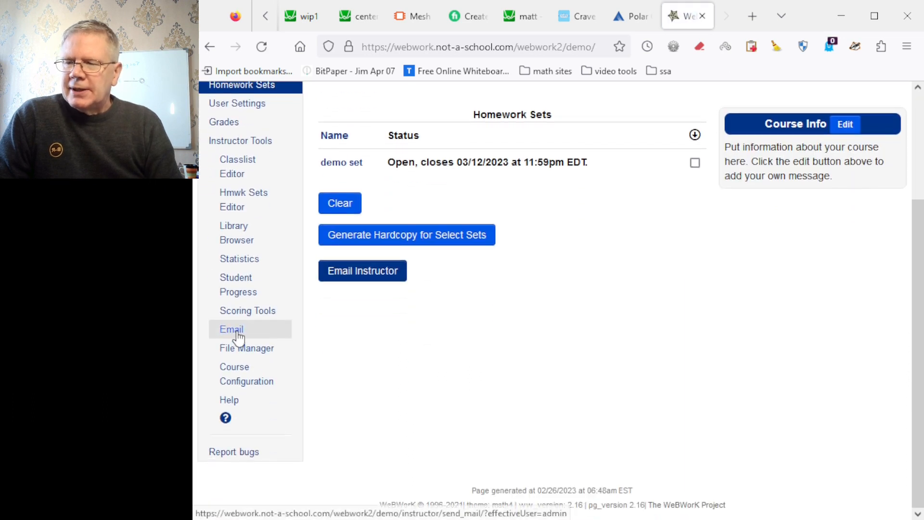
click(239, 294)
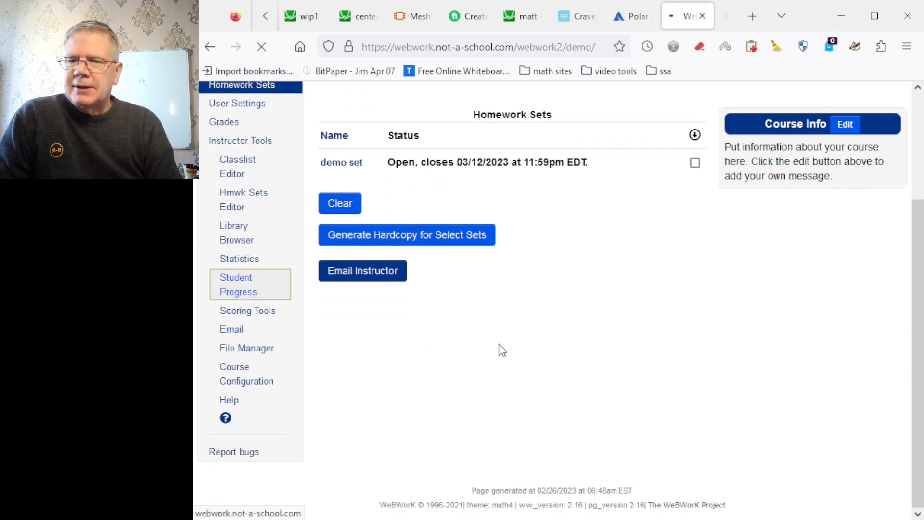
click(389, 268)
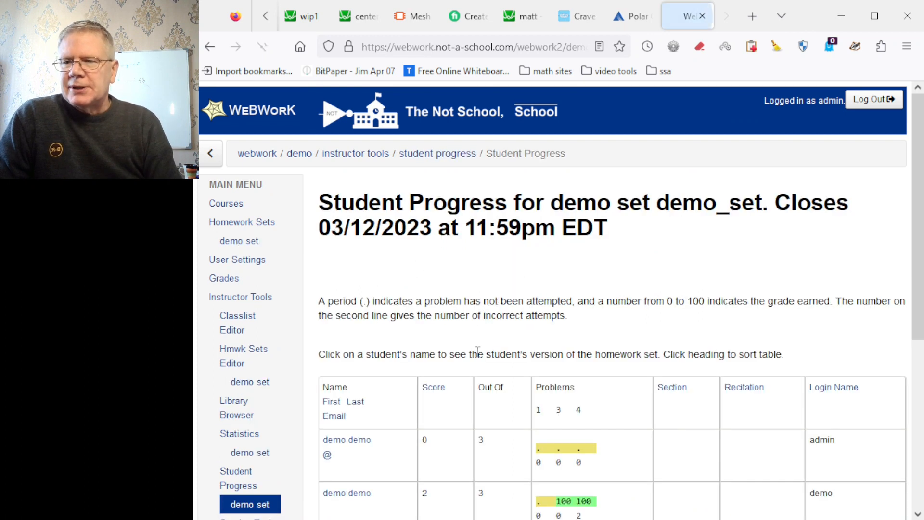
- View the demo student's individual progress: demo set at 67%, Homework Totals 2 of 3
scroll(469, 344, down, 3)
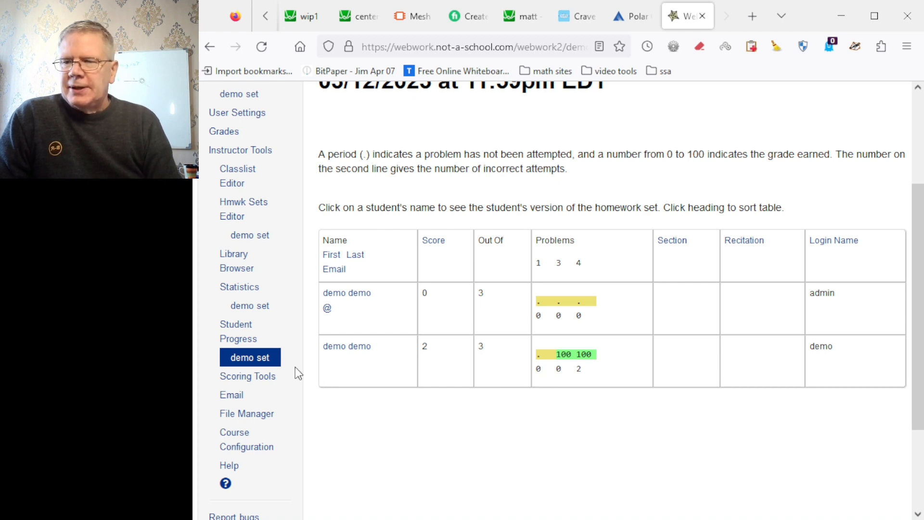
click(239, 343)
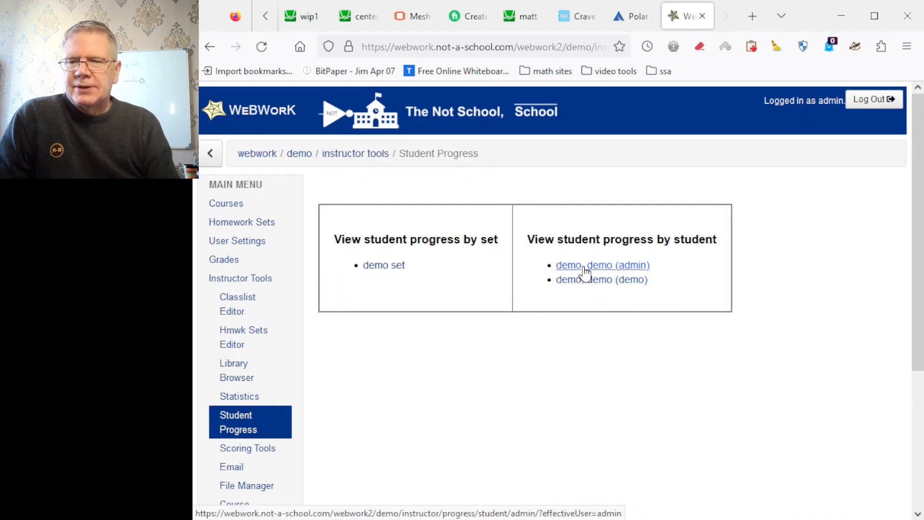
click(587, 282)
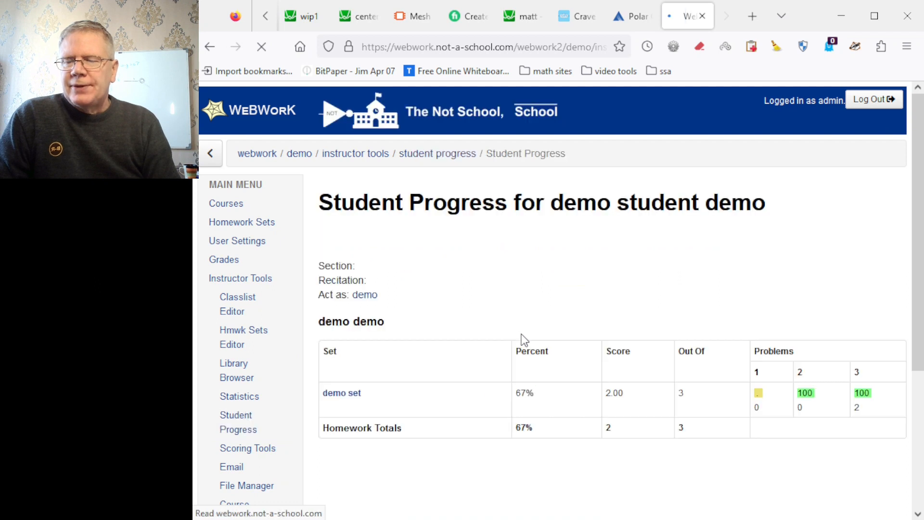
scroll(481, 308, down, 3)
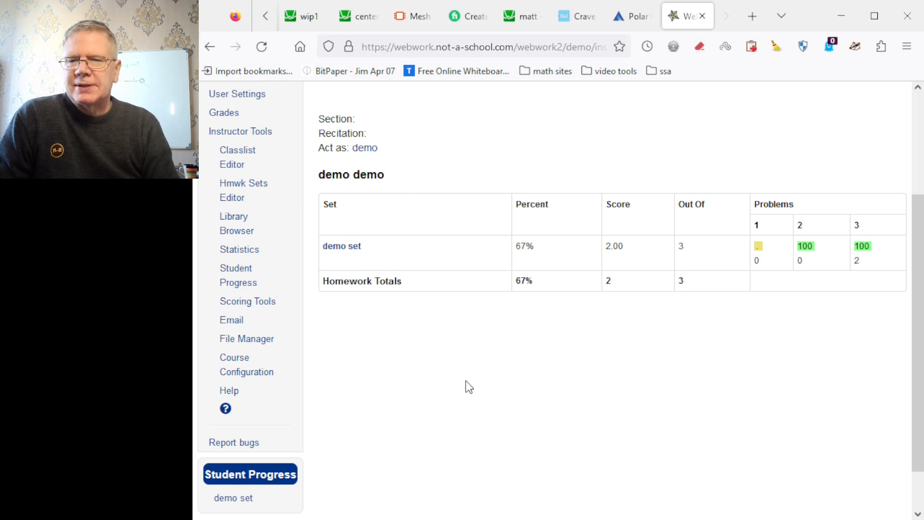
scroll(447, 376, up, 3)
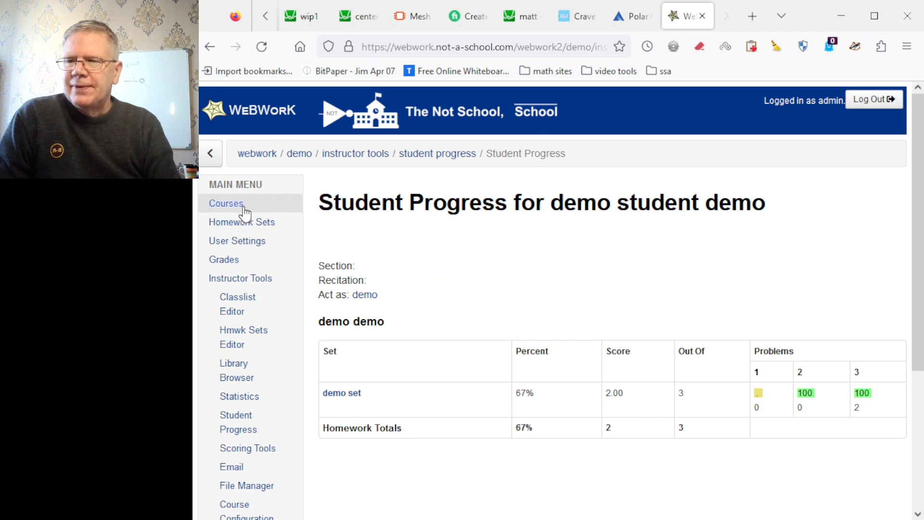
- Log out of the demo course and return to the WeBWorK home page
click(872, 99)
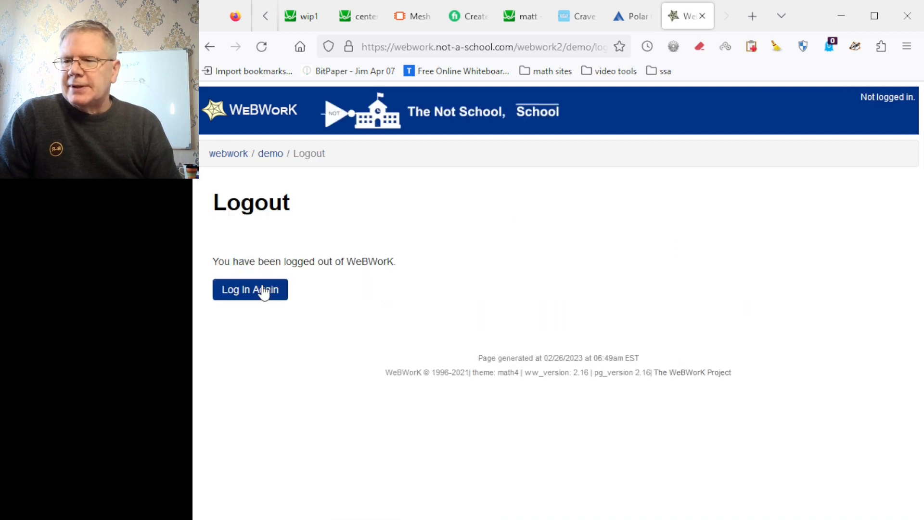
click(274, 117)
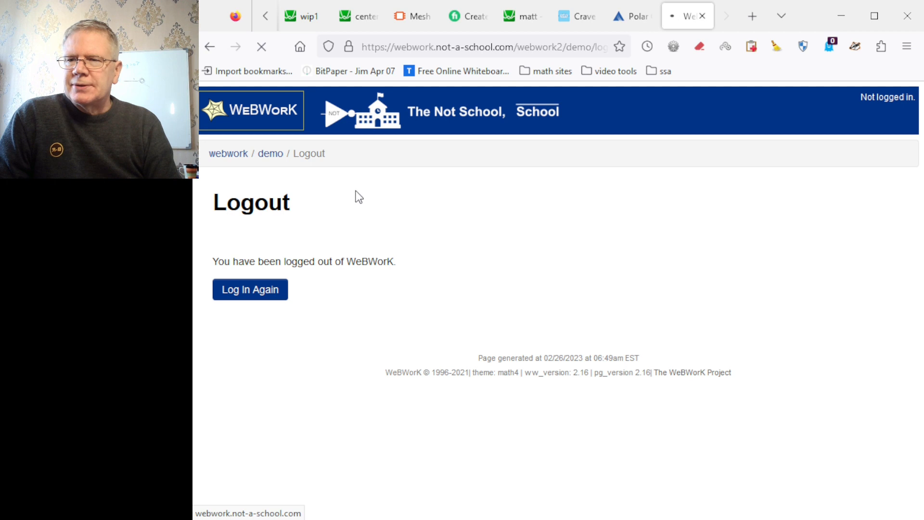